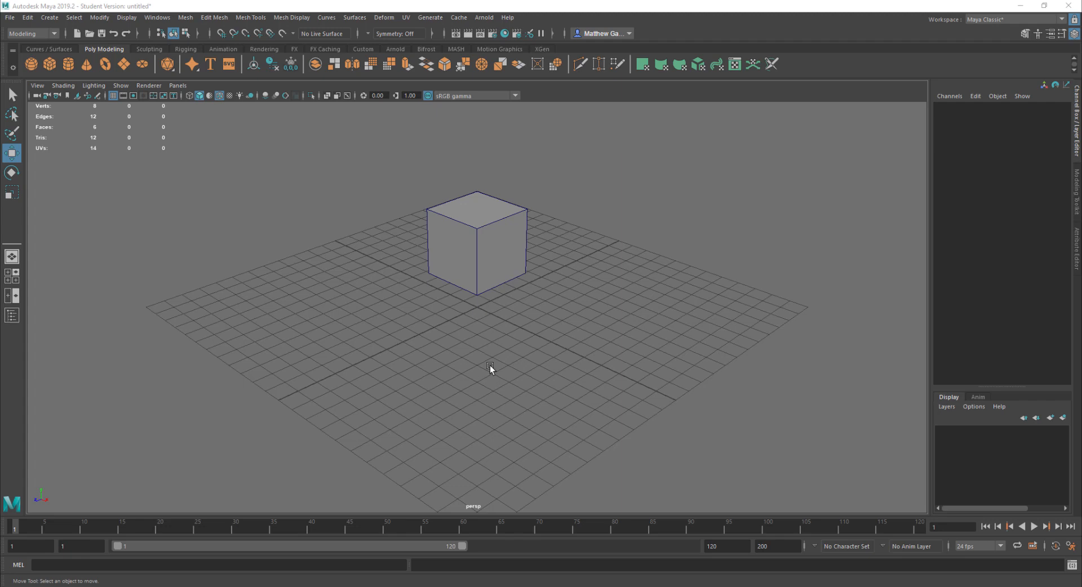
Tear off the time slider's Keys submenu as a floating window and place it beside the cube
right_click(241, 525)
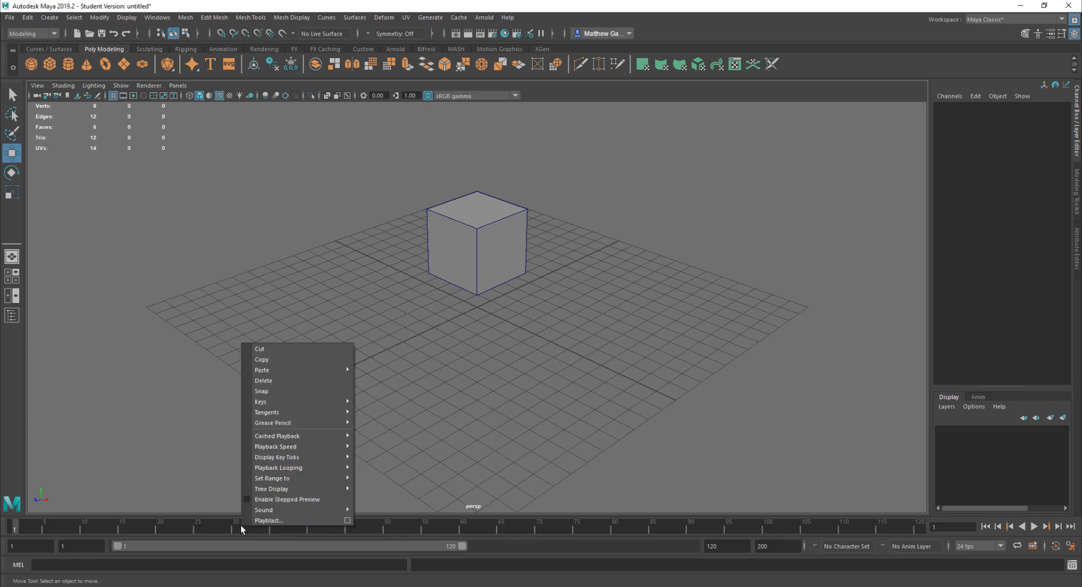
mouse_move(262, 404)
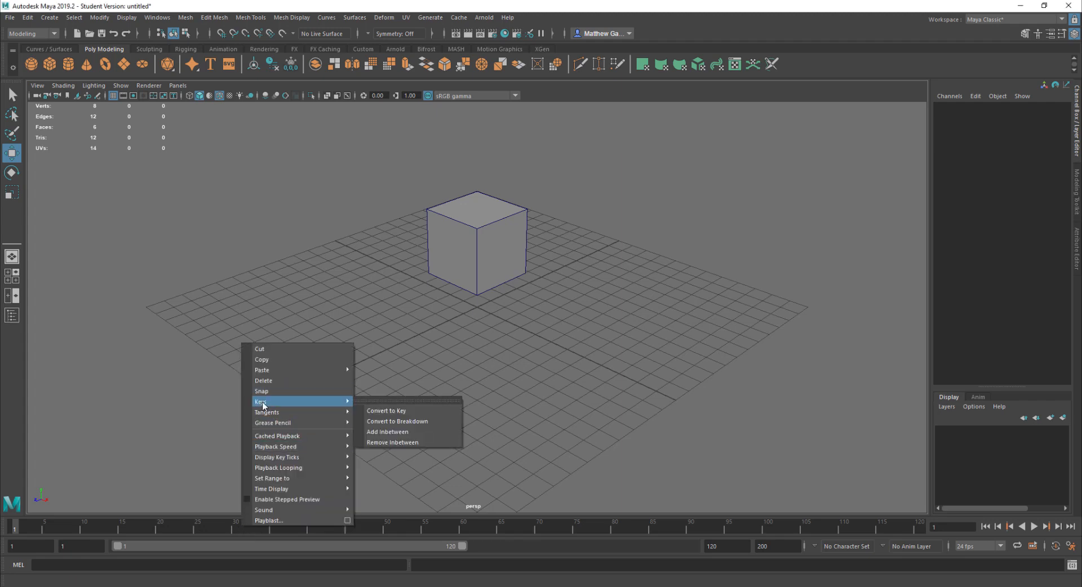
right_click(208, 525)
mouse_move(234, 401)
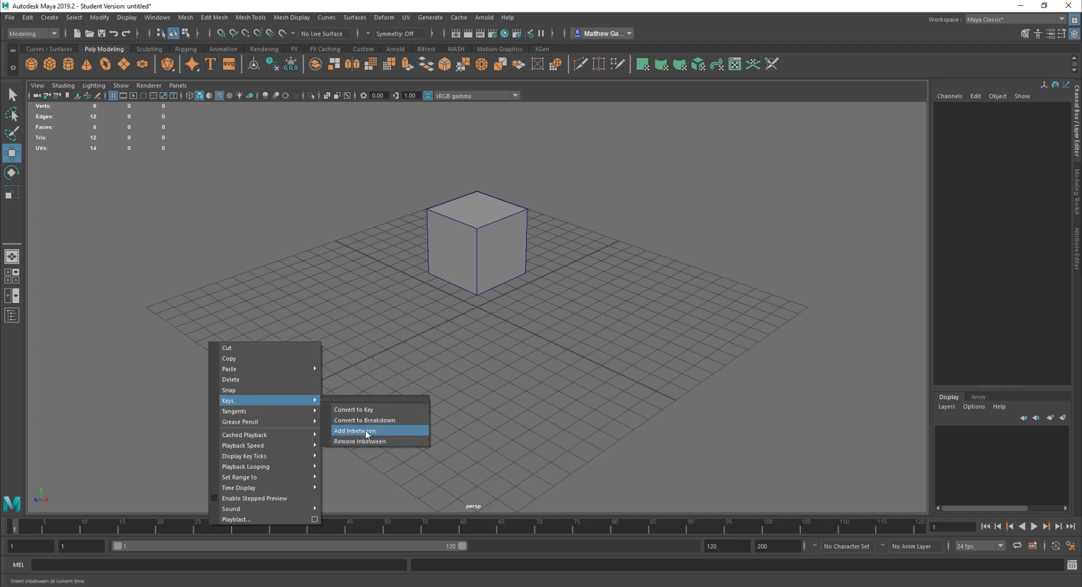
click(367, 398)
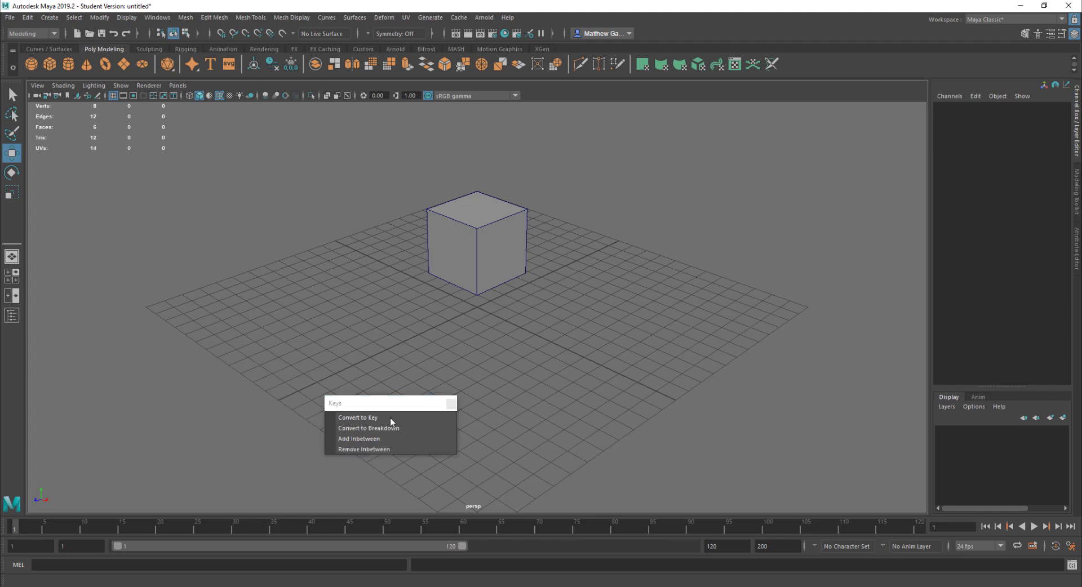
drag(384, 403, 614, 186)
Select the cube, go to frame 21 on the time slider, and add three inbetweens
click(480, 224)
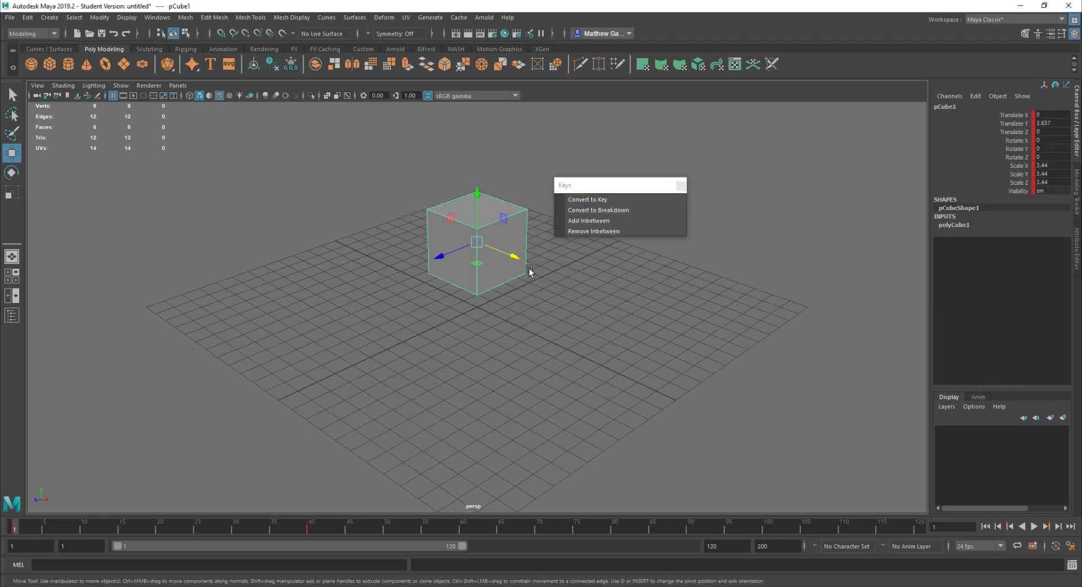
drag(16, 530, 168, 527)
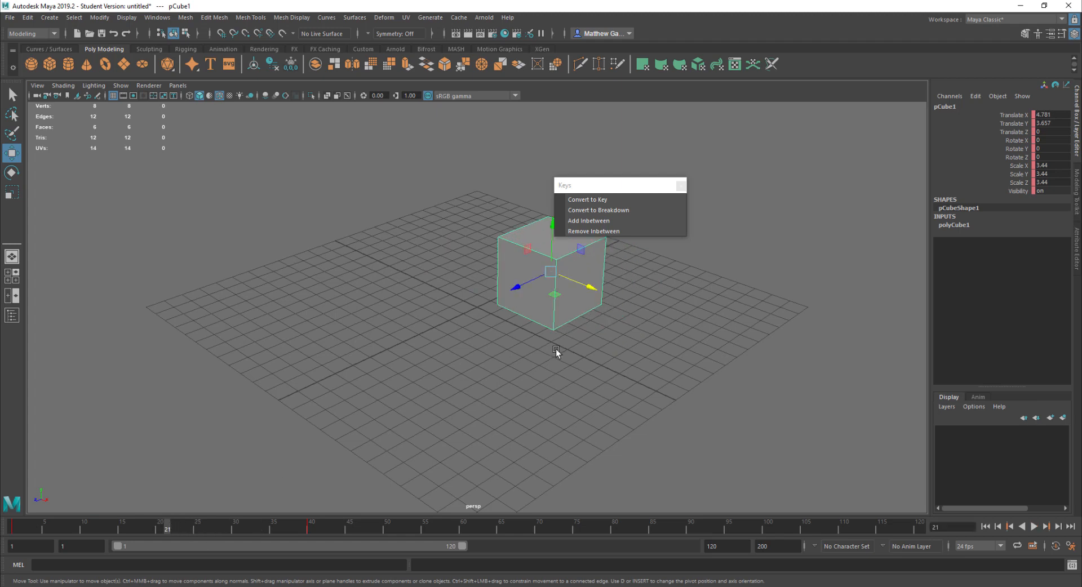
click(614, 222)
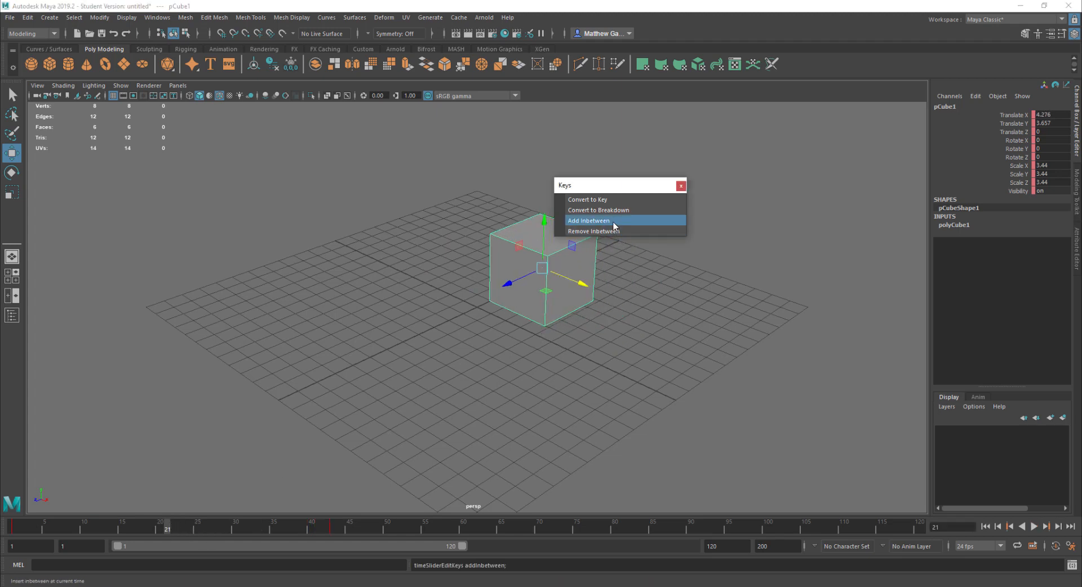
click(614, 222)
click(614, 222)
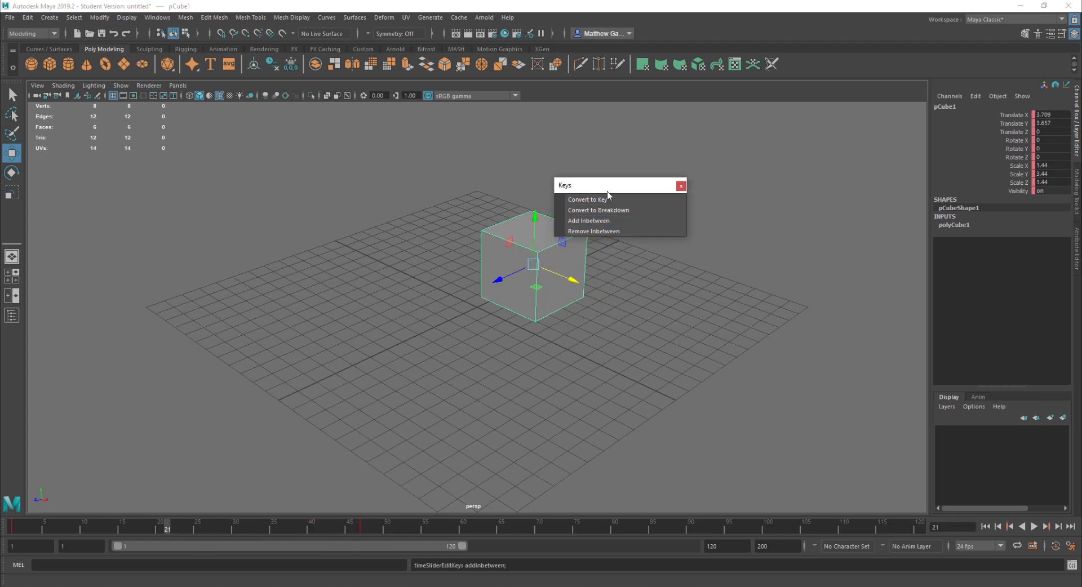
Remove six inbetweens at frame 21
click(607, 231)
click(607, 232)
click(607, 232)
click(607, 232)
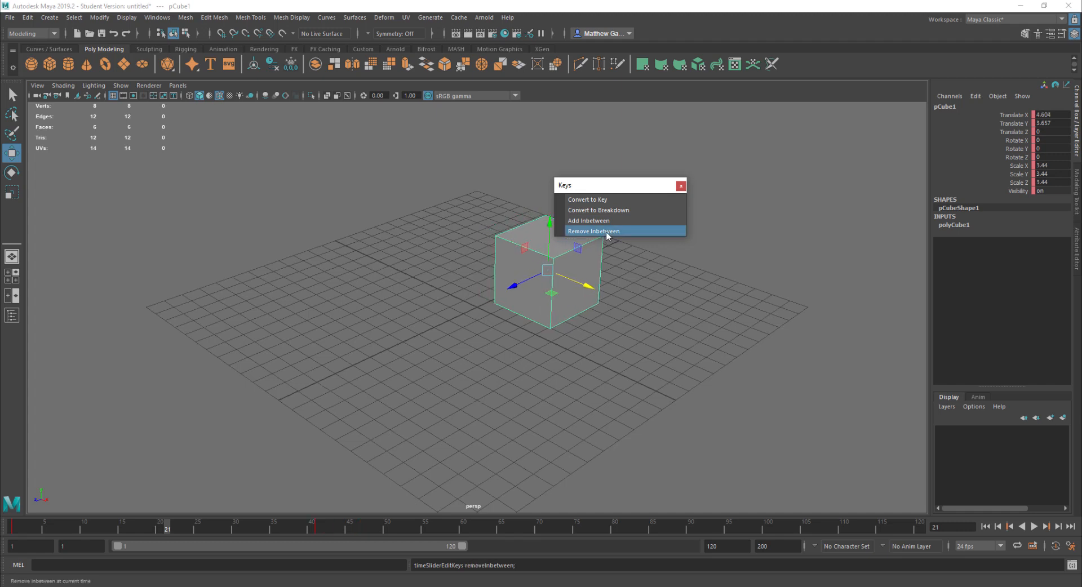
click(607, 232)
click(607, 232)
click(607, 232)
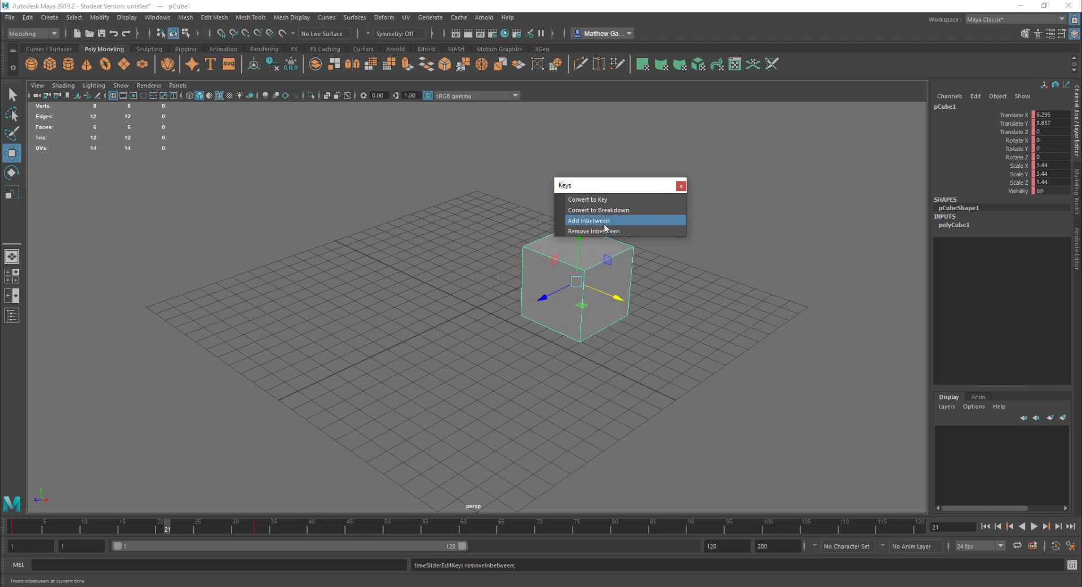
Add three inbetweens at frame 21
click(605, 222)
click(605, 222)
click(606, 222)
click(605, 222)
click(606, 222)
click(605, 222)
Remove three inbetweens at frame 21
click(605, 231)
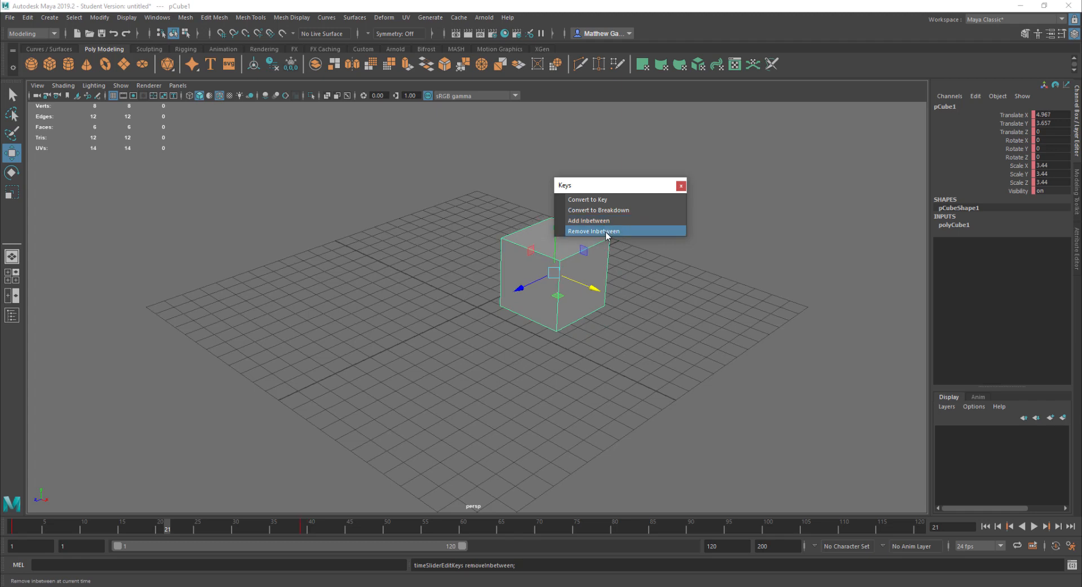
click(606, 231)
click(605, 231)
click(606, 231)
click(606, 231)
Add three inbetweens and remove one inbetween at frame 21
click(606, 222)
click(606, 222)
click(607, 222)
click(607, 221)
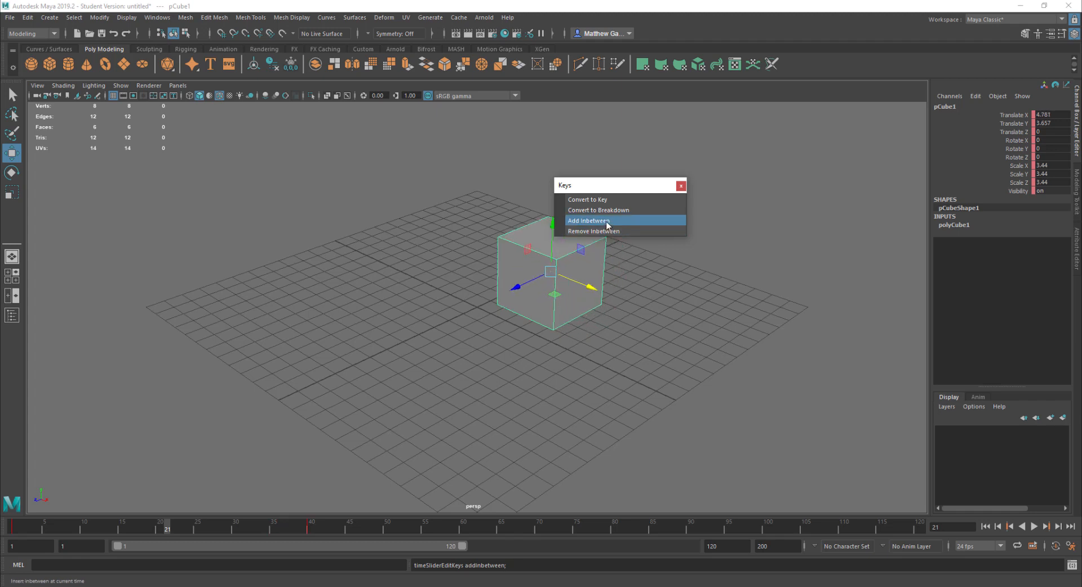
click(607, 222)
click(607, 221)
click(607, 232)
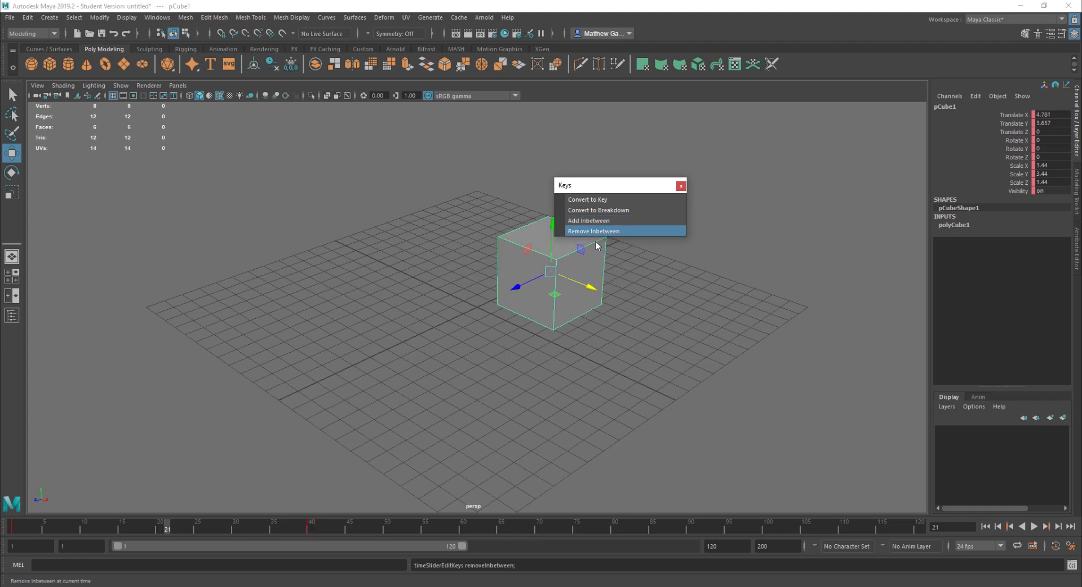
Scrub the time slider to frame 40 and deselect the cube
drag(169, 529, 307, 530)
shift+click(309, 529)
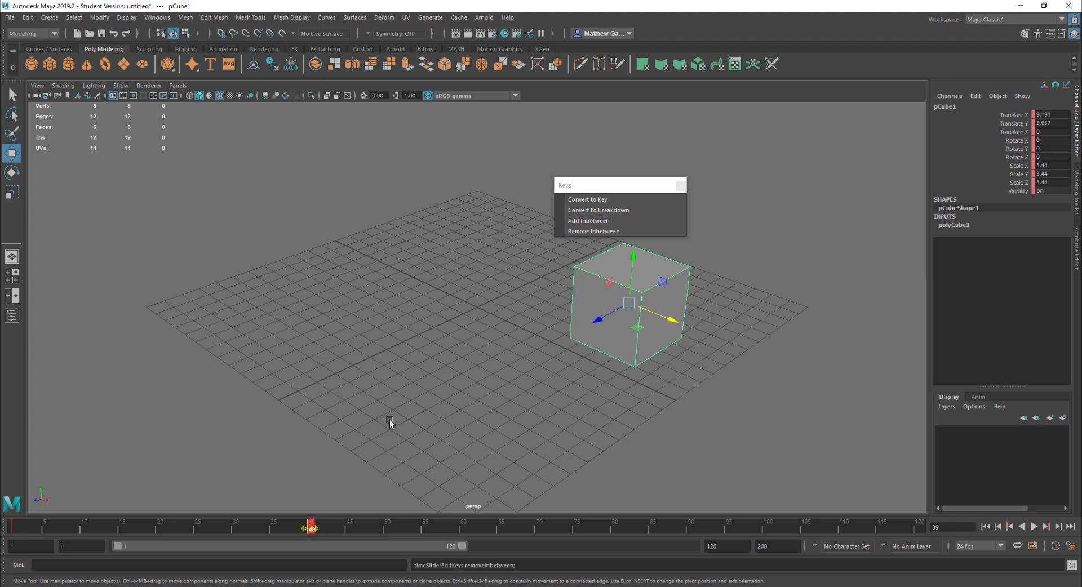
click(390, 411)
click(309, 526)
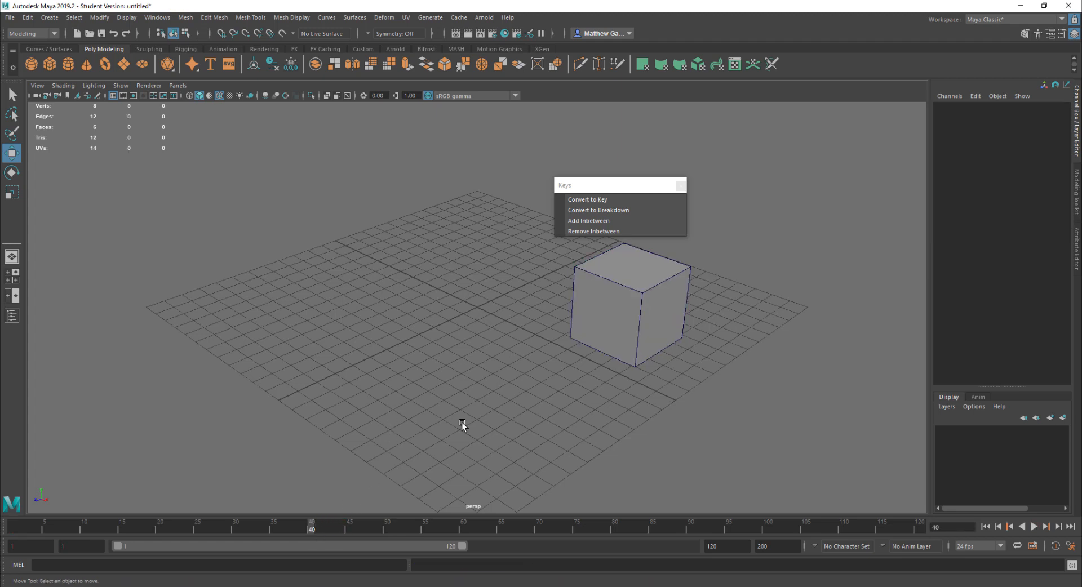
Open the Script Editor and copy the last addInbetween and removeInbetween commands from its history, then close it
drag(623, 191, 337, 203)
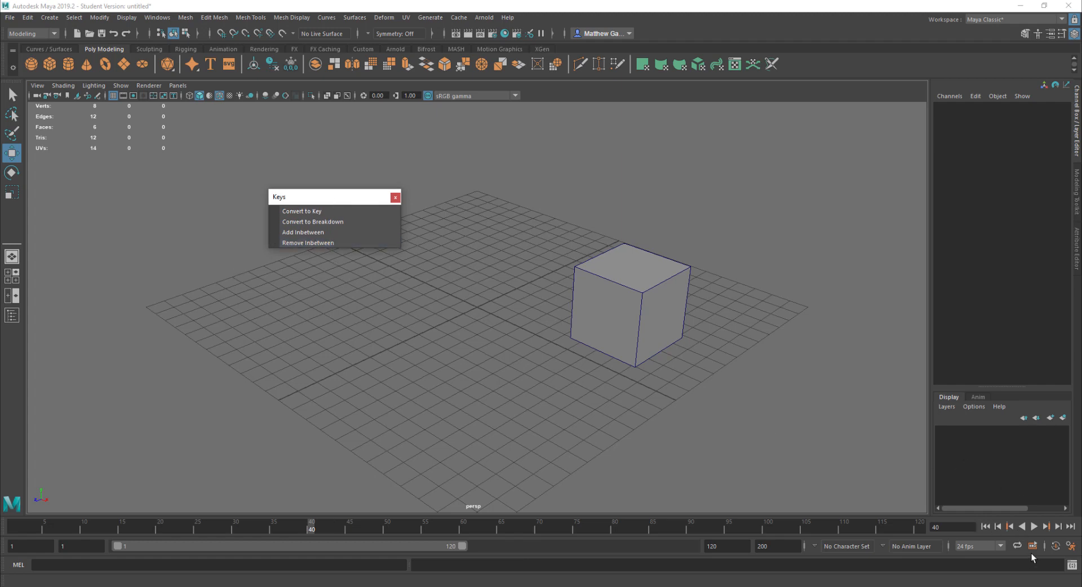
click(1071, 565)
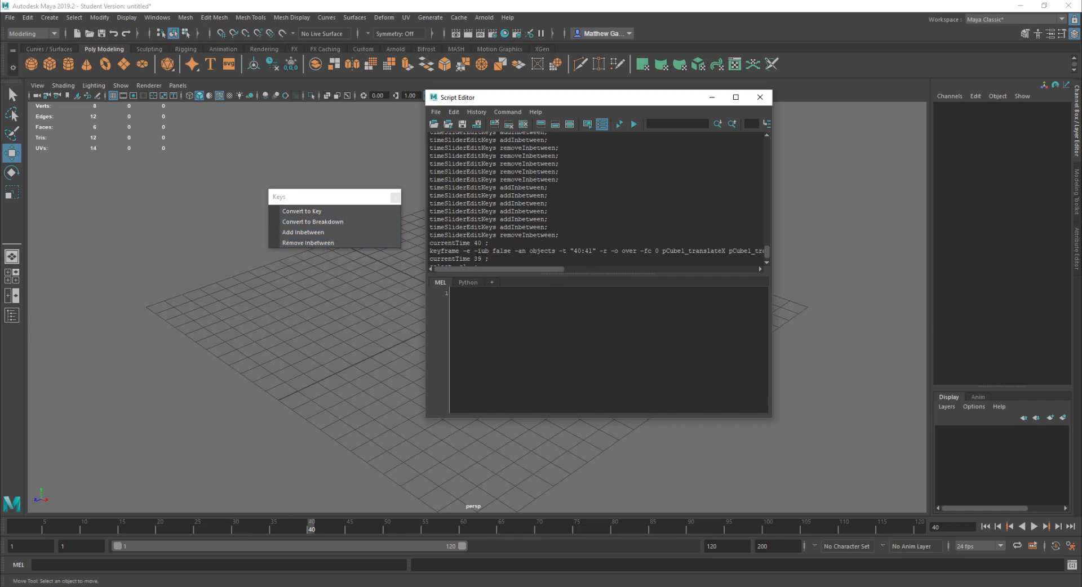
drag(559, 235, 430, 227)
key(ctrl+c)
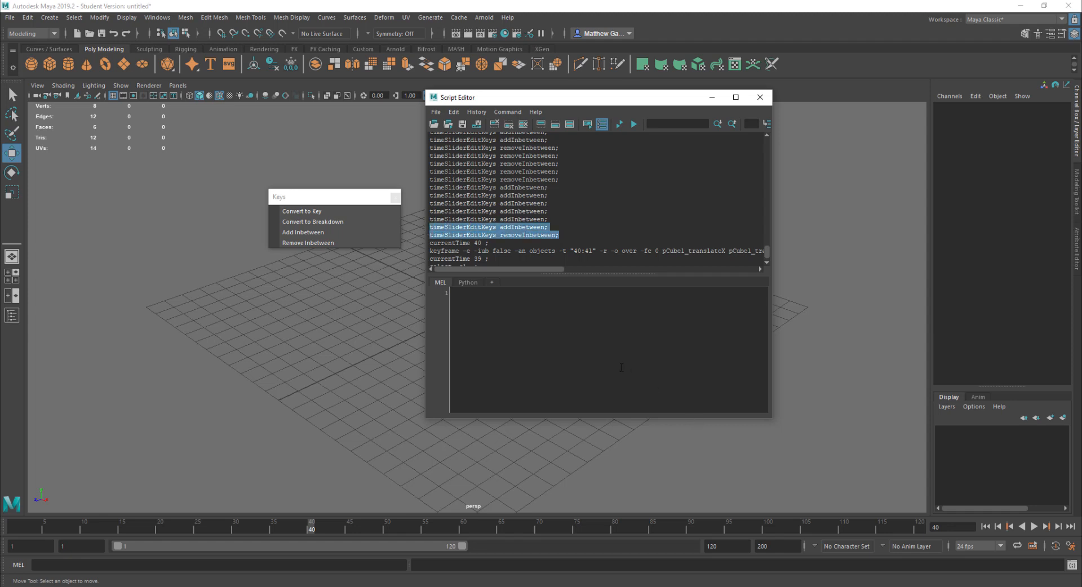
click(760, 96)
Close the floating Keys window and open the Hotkey Editor
click(394, 197)
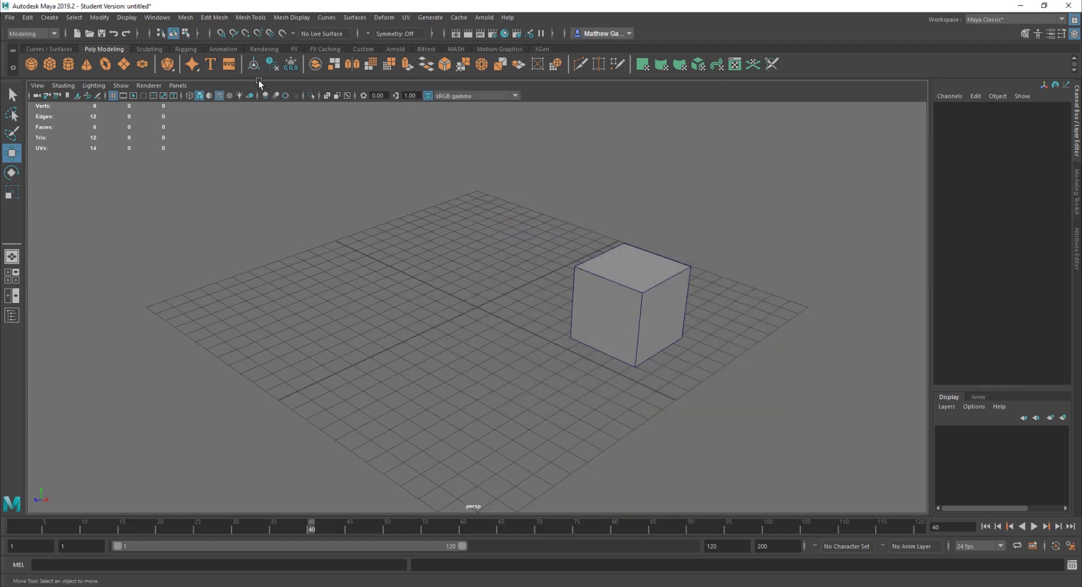
click(166, 19)
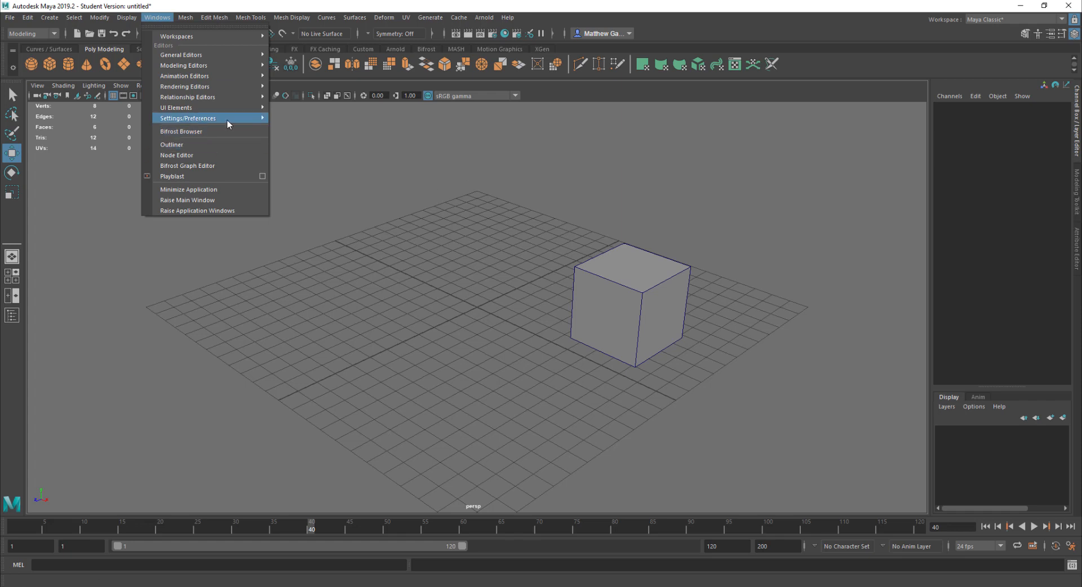
mouse_move(228, 119)
click(299, 140)
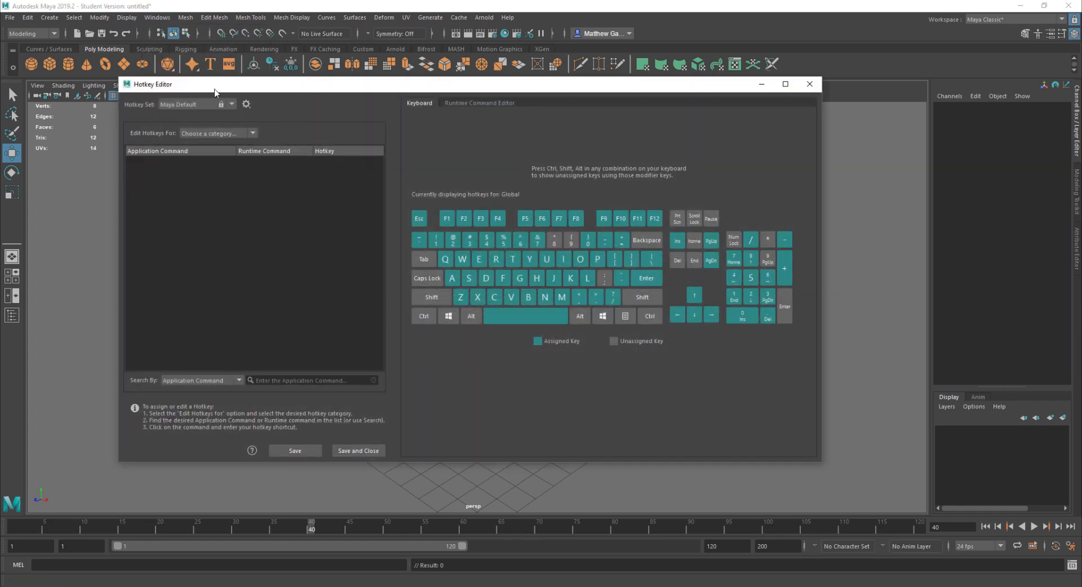
click(168, 18)
mouse_move(205, 121)
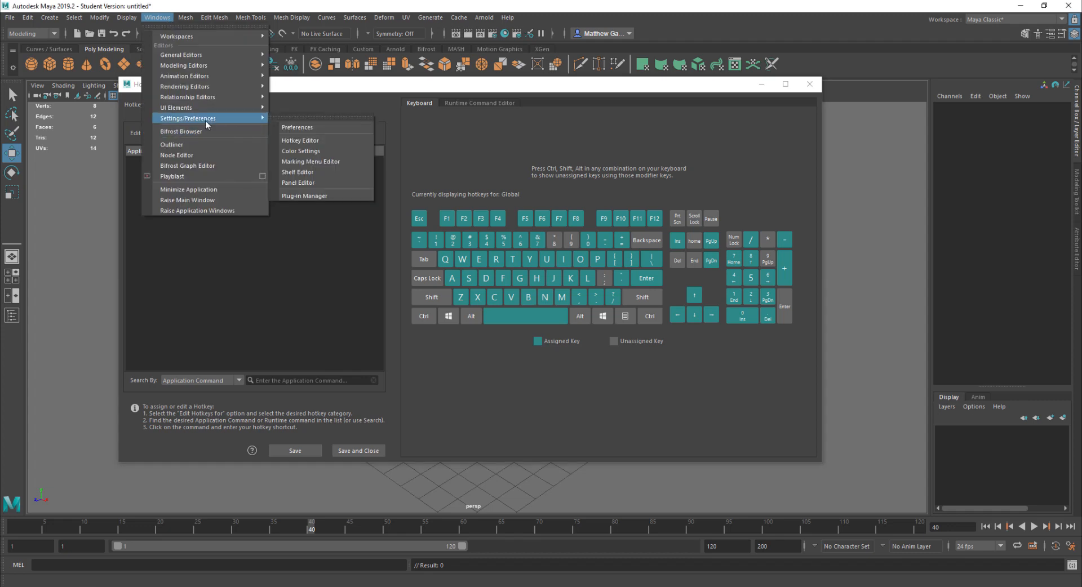
click(327, 137)
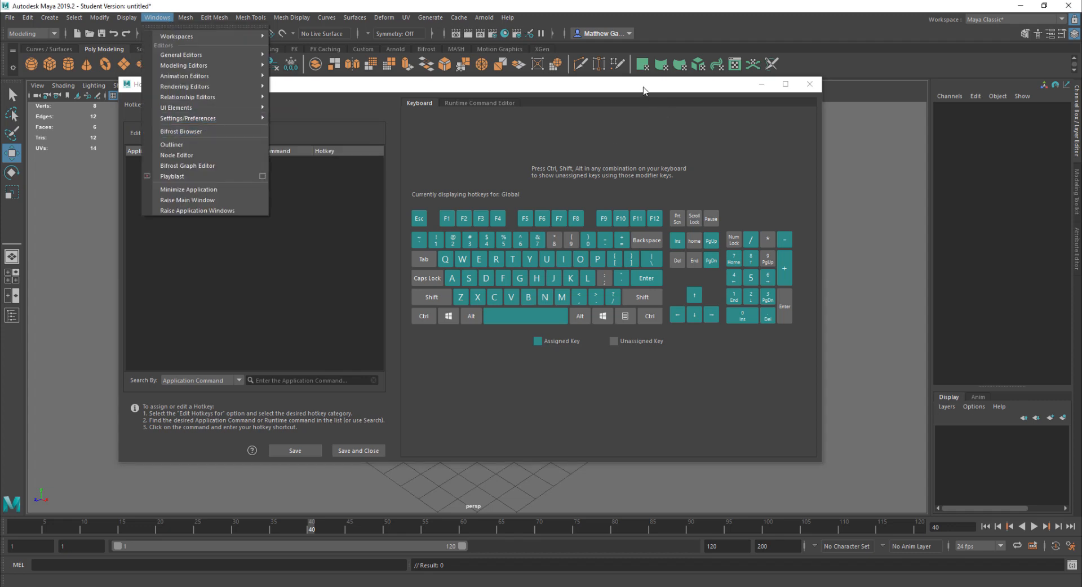
Create a new runtime command and paste the copied commands into its script area
click(482, 102)
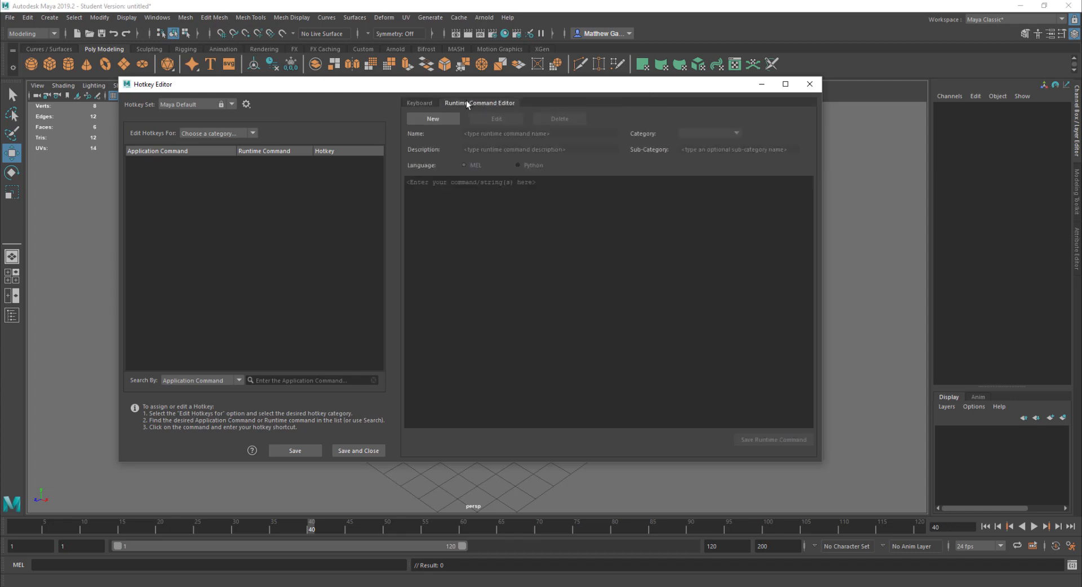
click(435, 118)
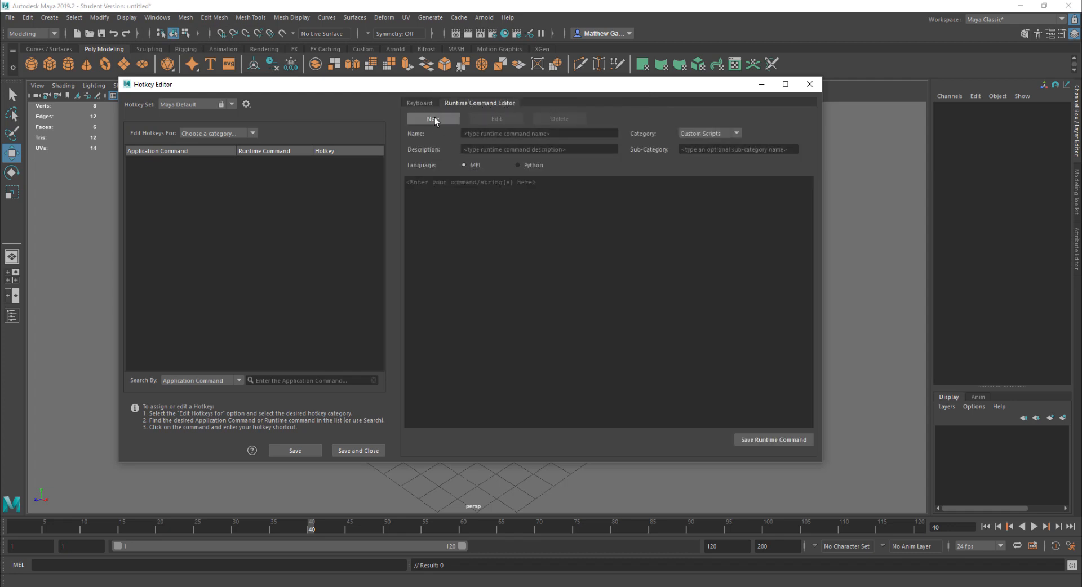
click(497, 217)
key(ctrl+v)
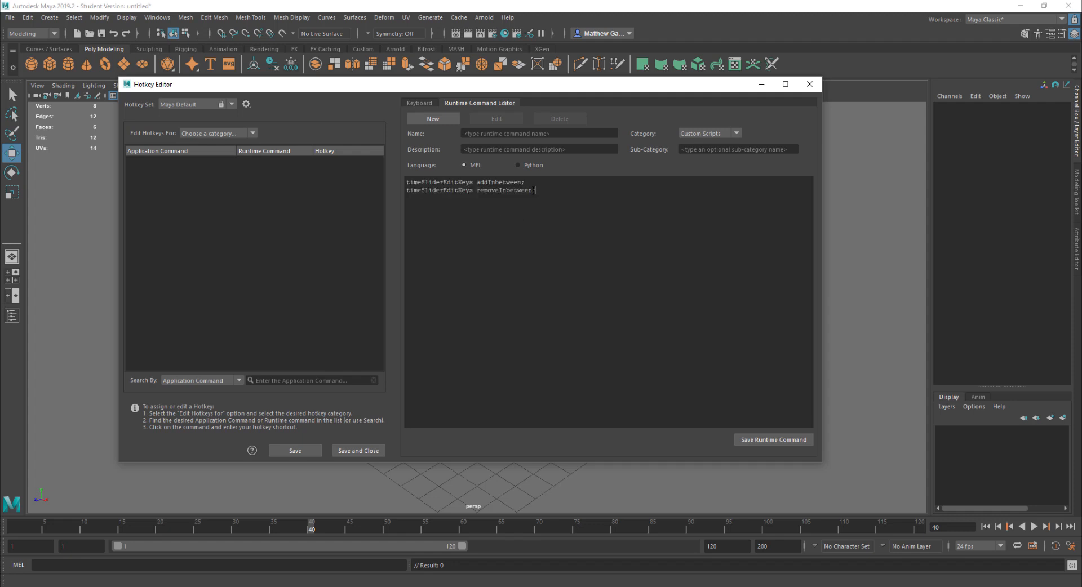
Cut the removeInbetween line out of the runtime command script
drag(537, 191, 403, 191)
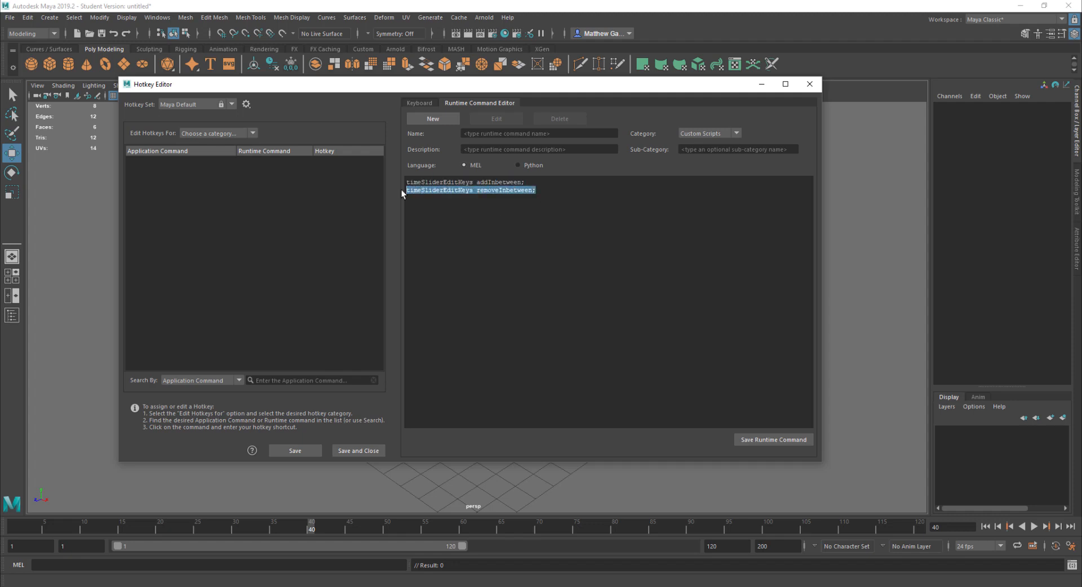
key(ctrl+x)
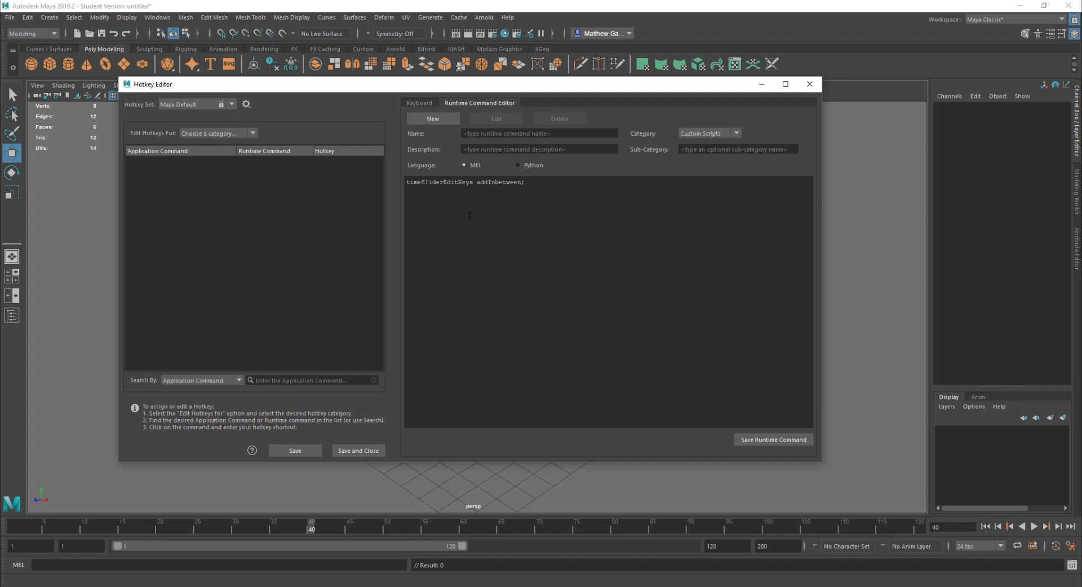
Name the runtime command addtween and save it
click(487, 133)
text(addtween)
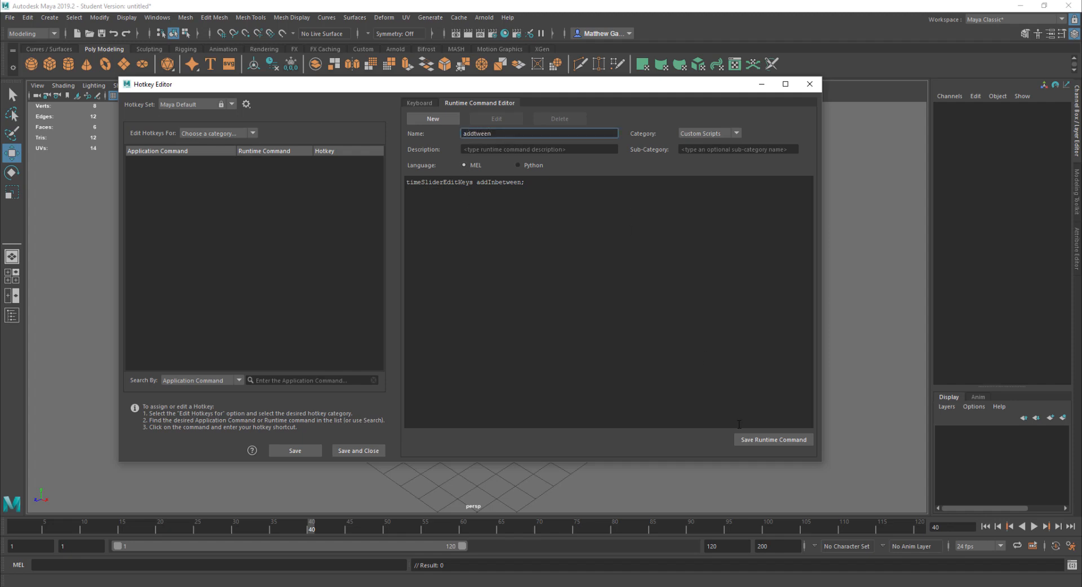
click(765, 440)
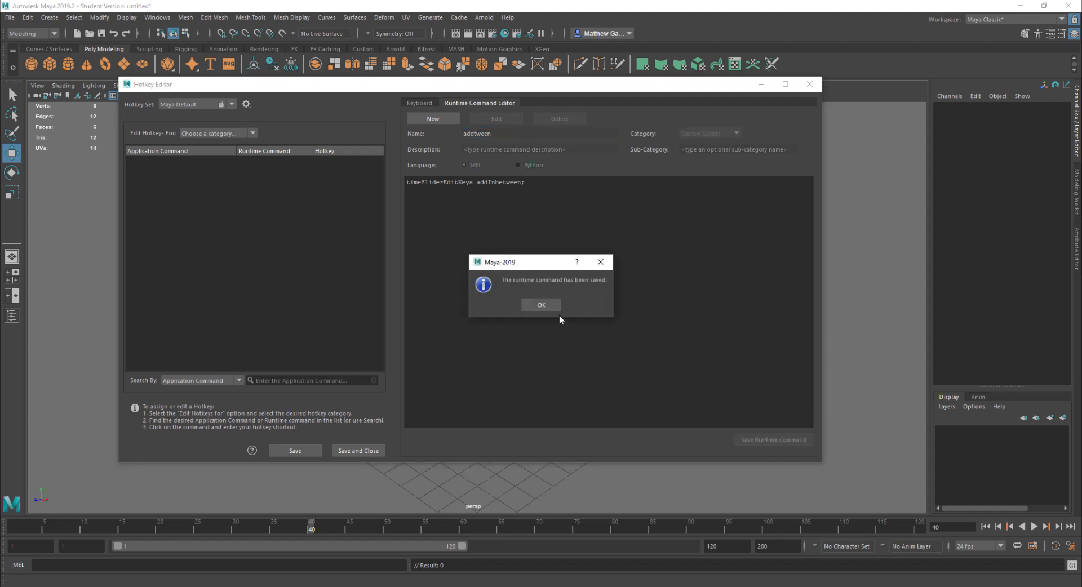
click(543, 307)
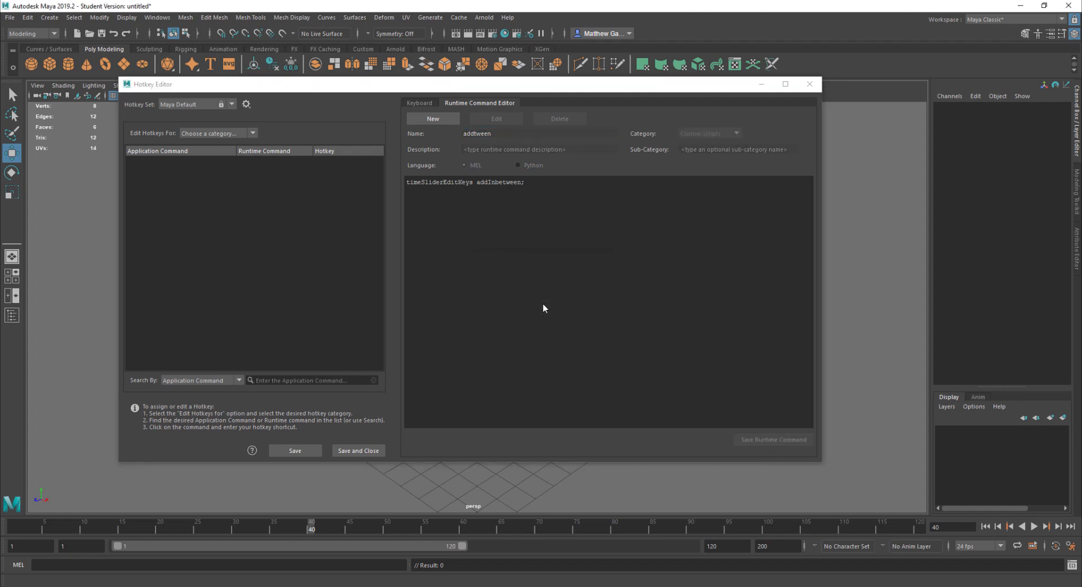
Create another new runtime command and paste the copied commands into its script area
click(433, 119)
click(462, 224)
key(ctrl+v)
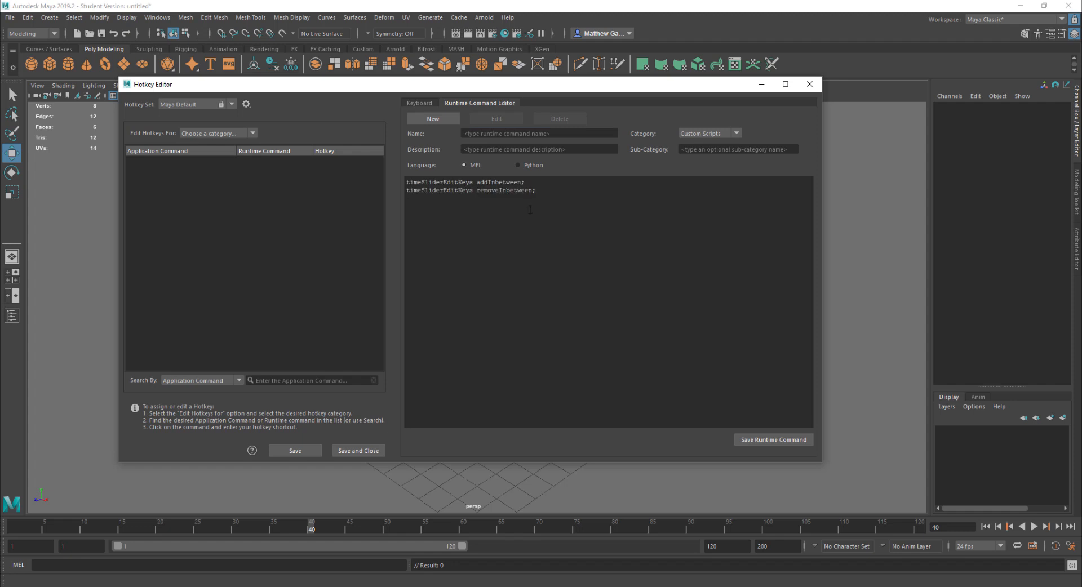
Delete the addInbetween line from the new runtime command script
drag(536, 184, 455, 191)
drag(527, 179, 402, 184)
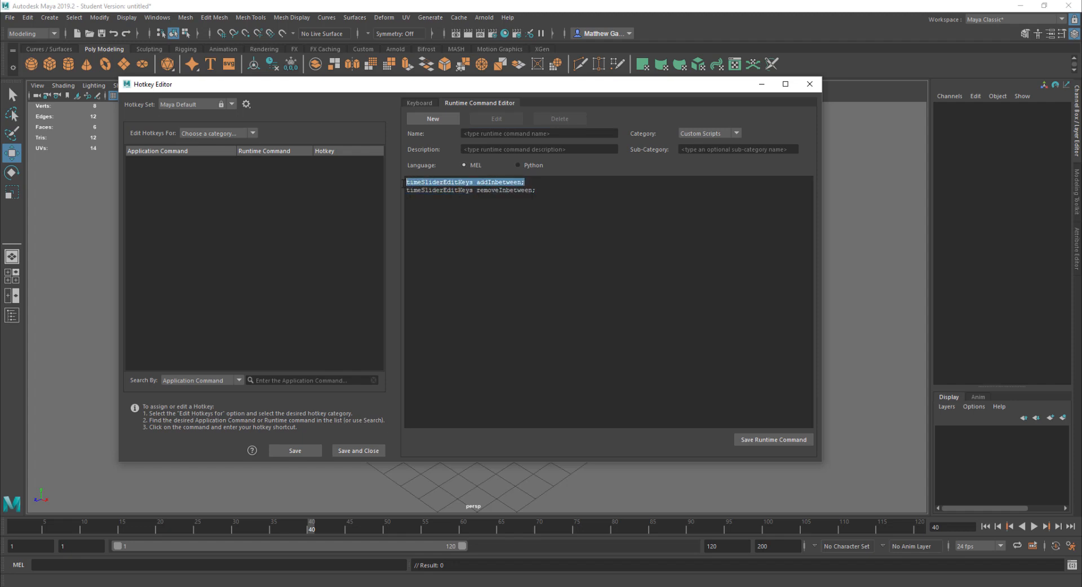
key(Delete)
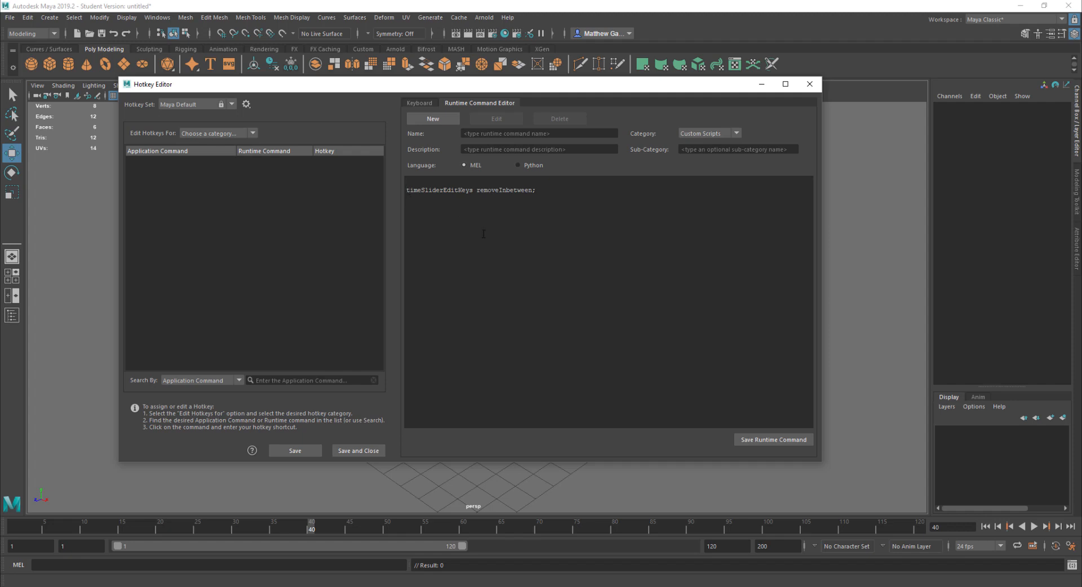
key(Delete)
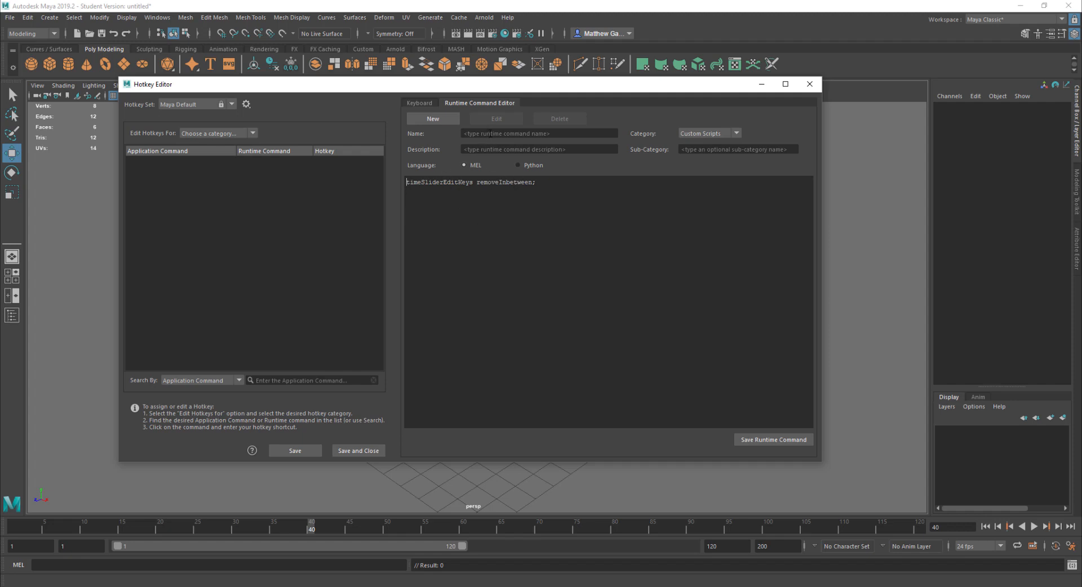
Name the new runtime command deltween and save it
click(491, 133)
text(delt)
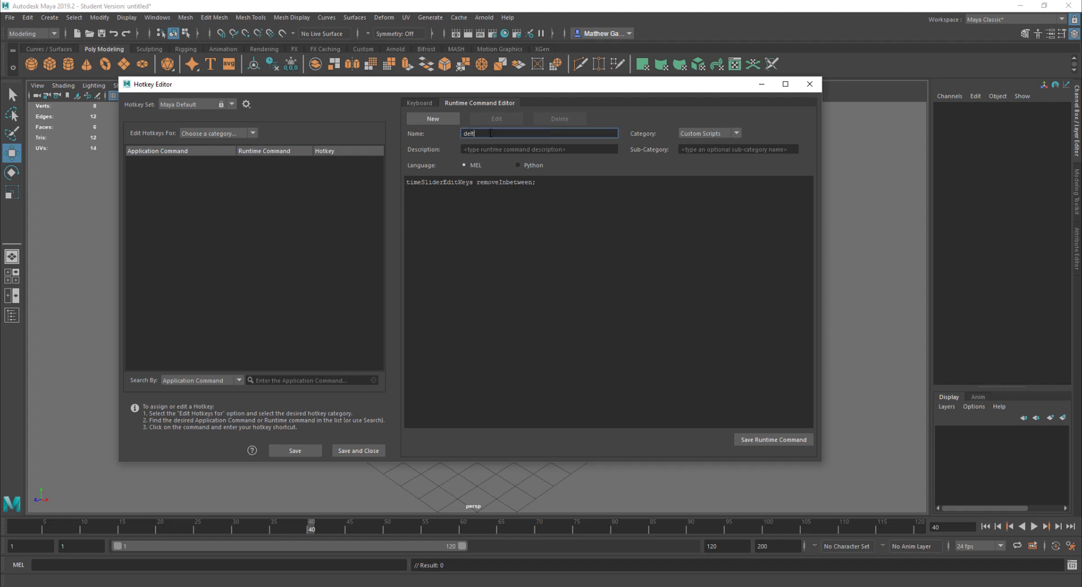
text(ween)
click(778, 438)
click(550, 305)
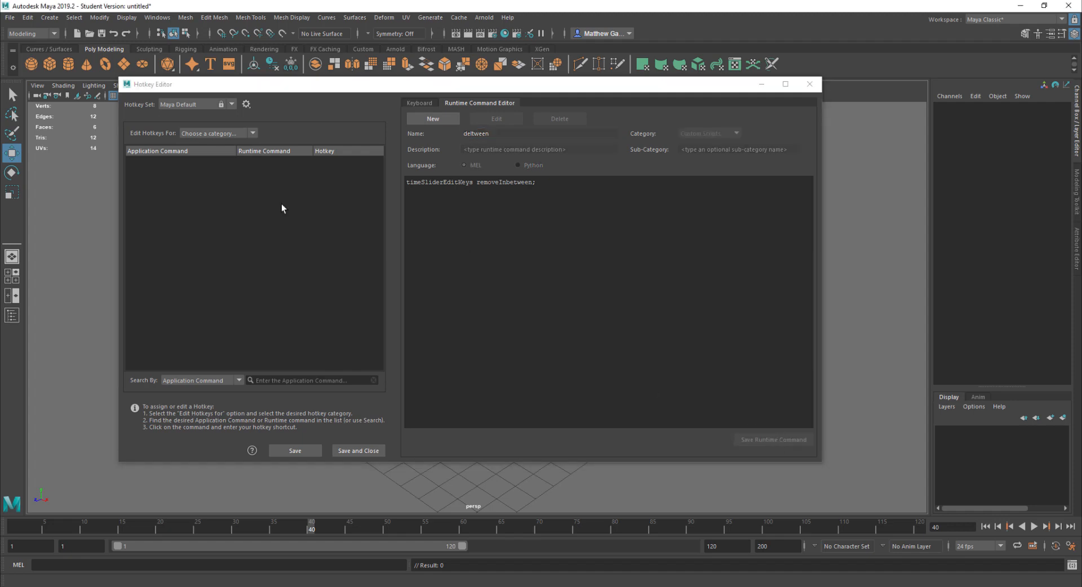
Show the Custom Scripts hotkey category and assign the = key to the addtween command
click(254, 133)
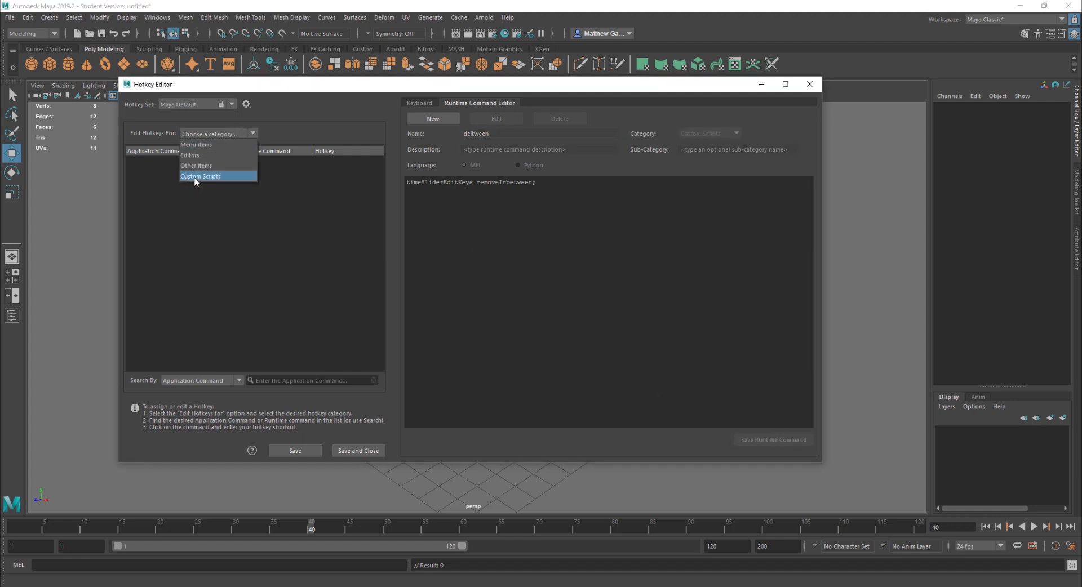
click(196, 176)
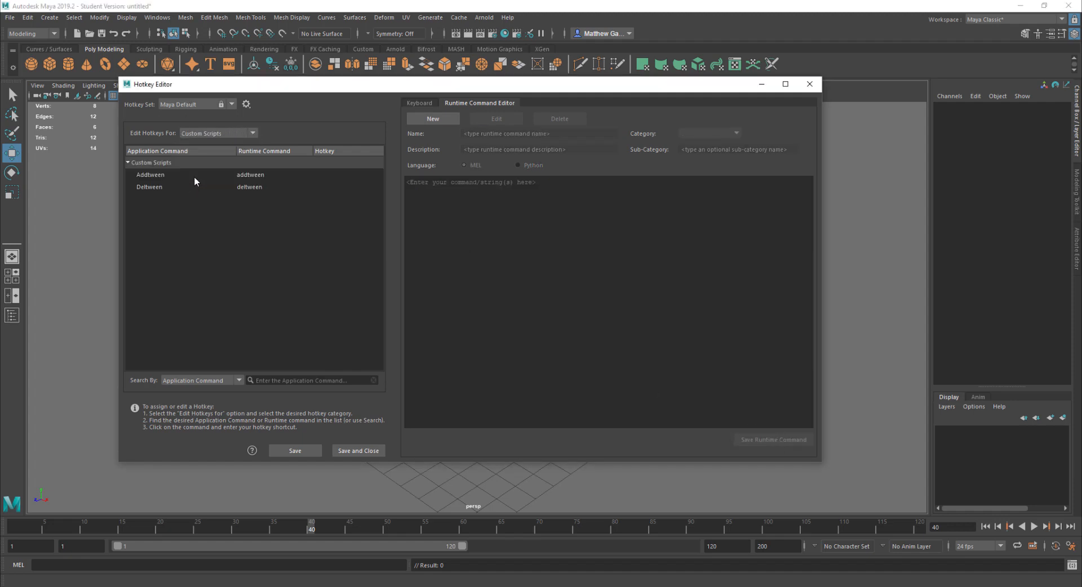
click(164, 175)
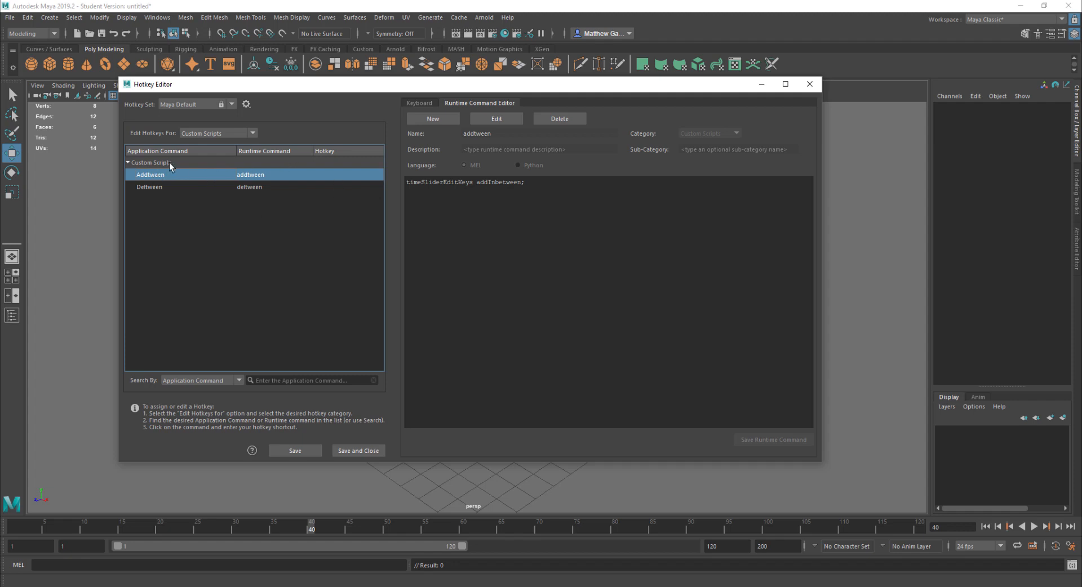
click(144, 187)
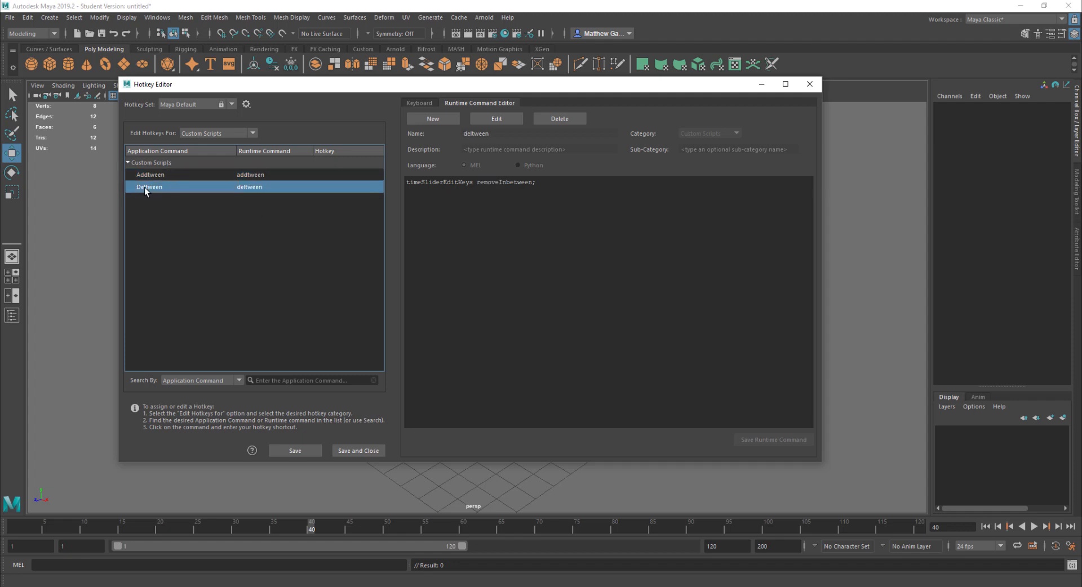
click(146, 175)
click(333, 175)
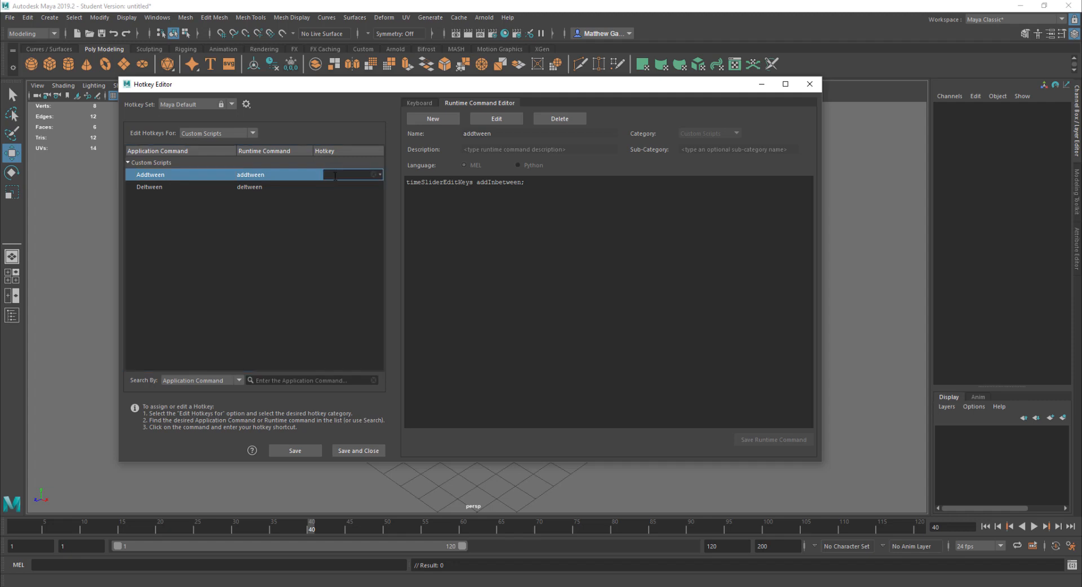
key(equal)
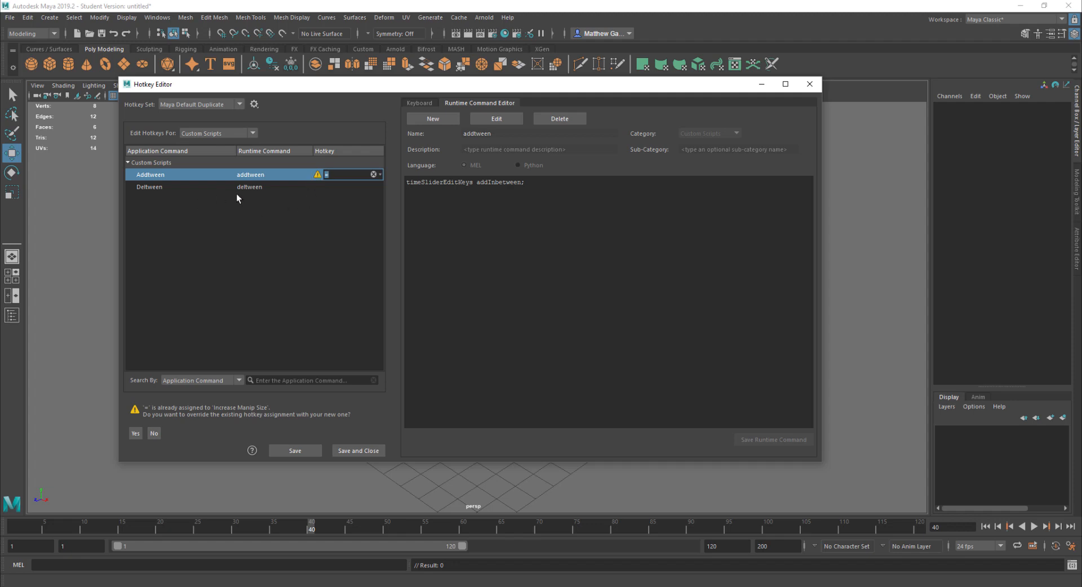
Assign the - key to the deltween command and save the hotkey settings
click(254, 188)
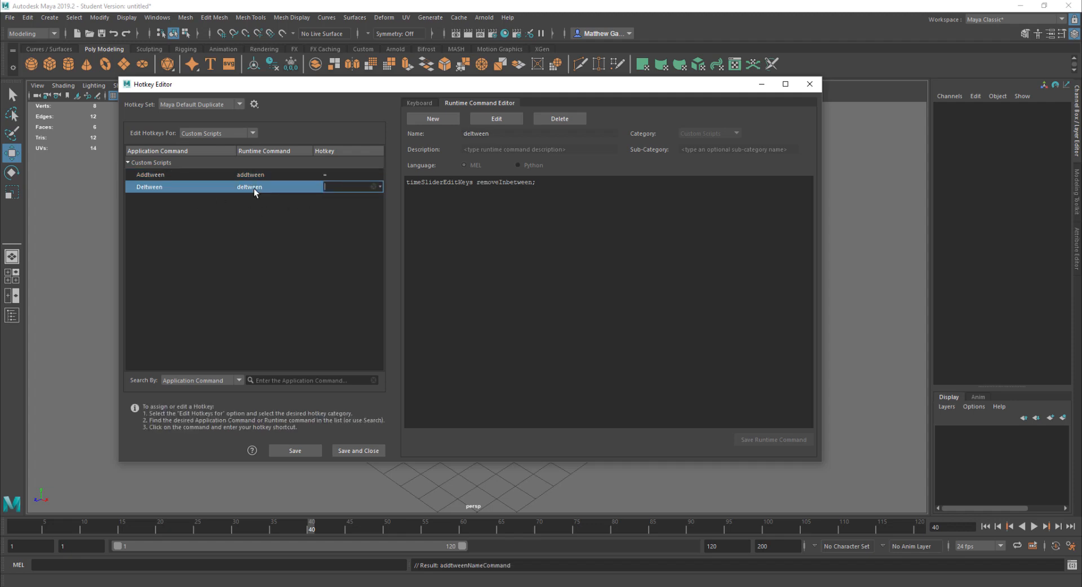
key(minus)
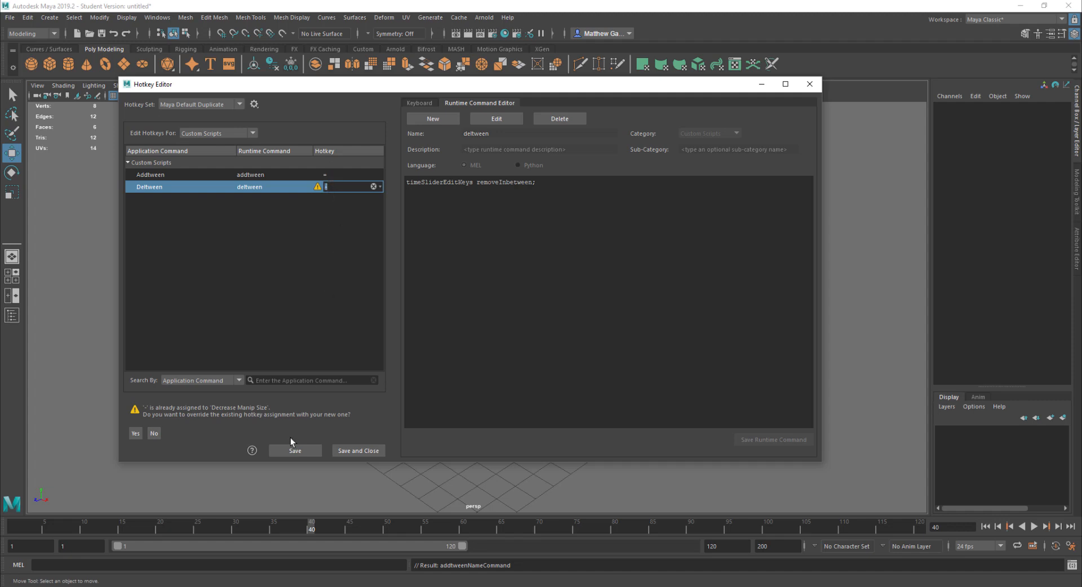
click(292, 452)
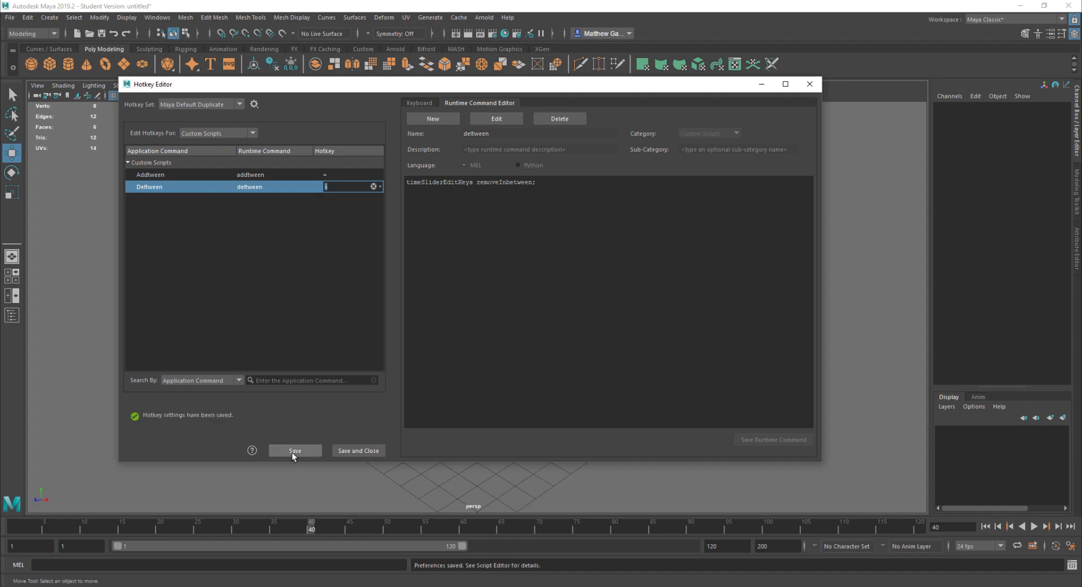
key(minus)
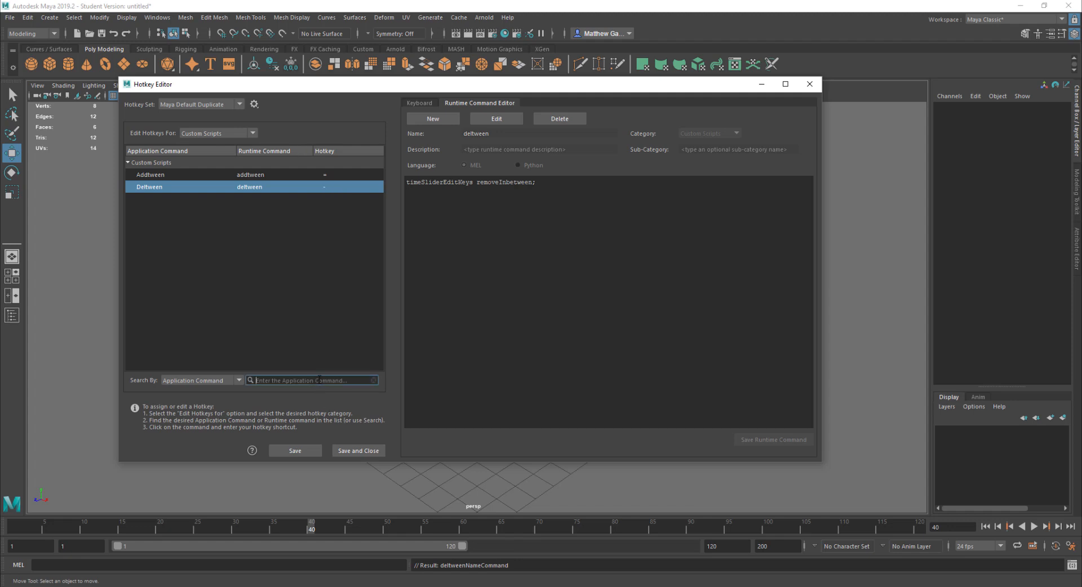
Search the hotkey commands for manip and assign the + key to Increase Manipulator Size
text(manip)
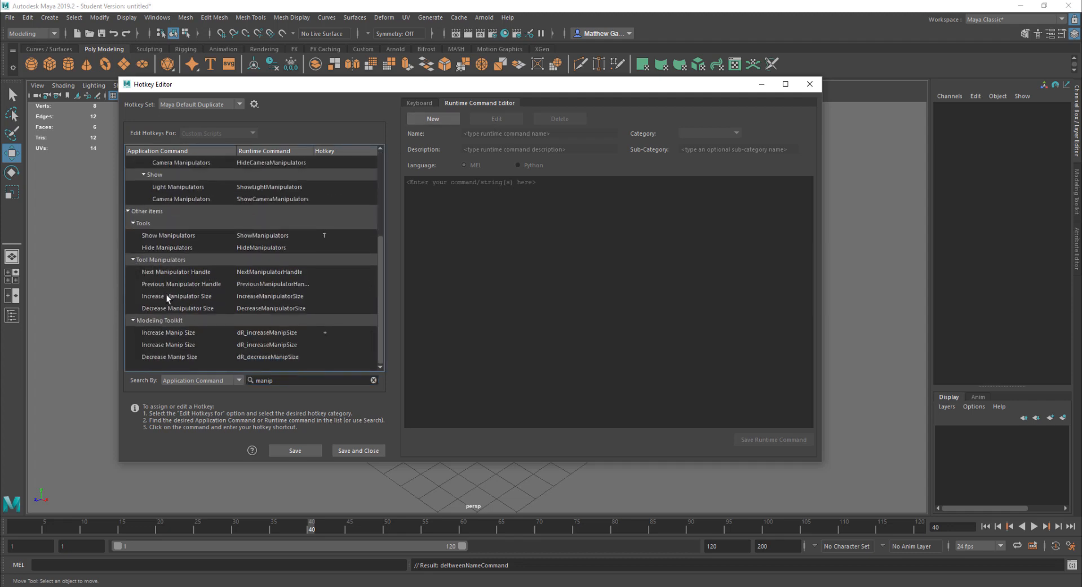
click(166, 295)
click(171, 306)
click(171, 297)
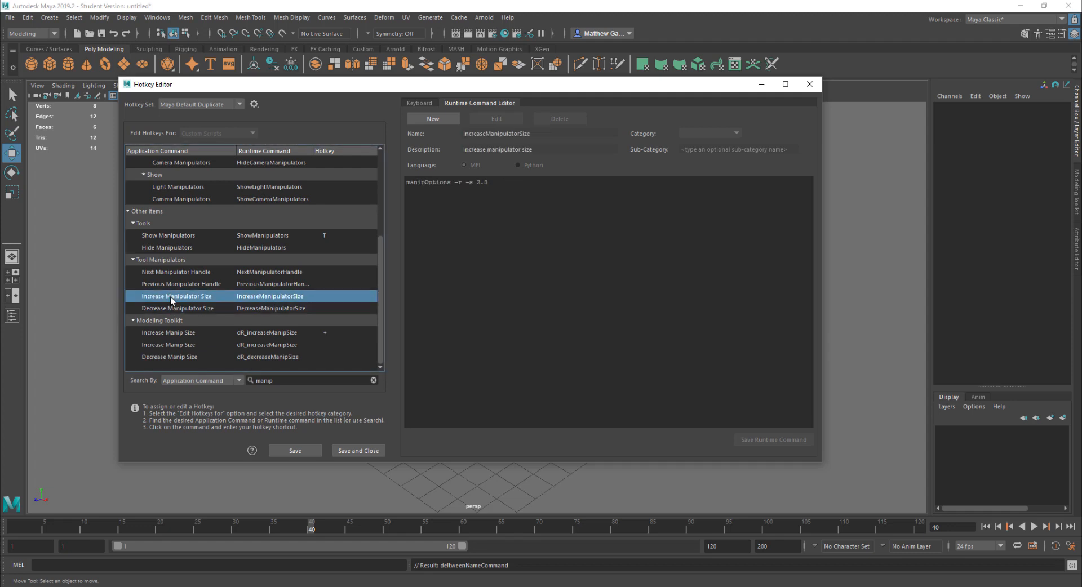
click(338, 296)
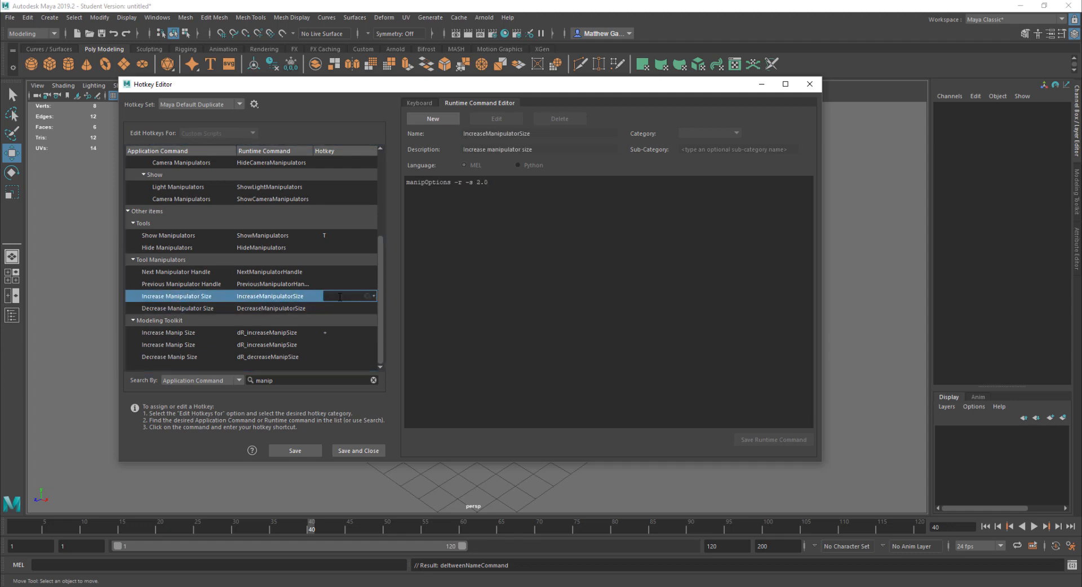
text(+)
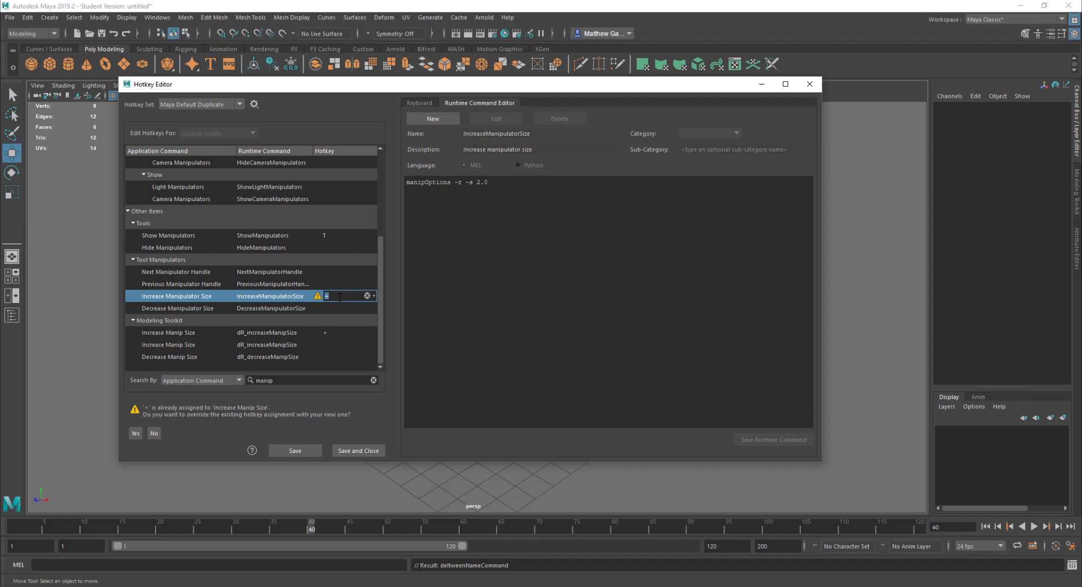
Select Decrease Manipulator Size's hotkey, save the hotkey settings and close the Hotkey Editor
click(188, 308)
click(336, 307)
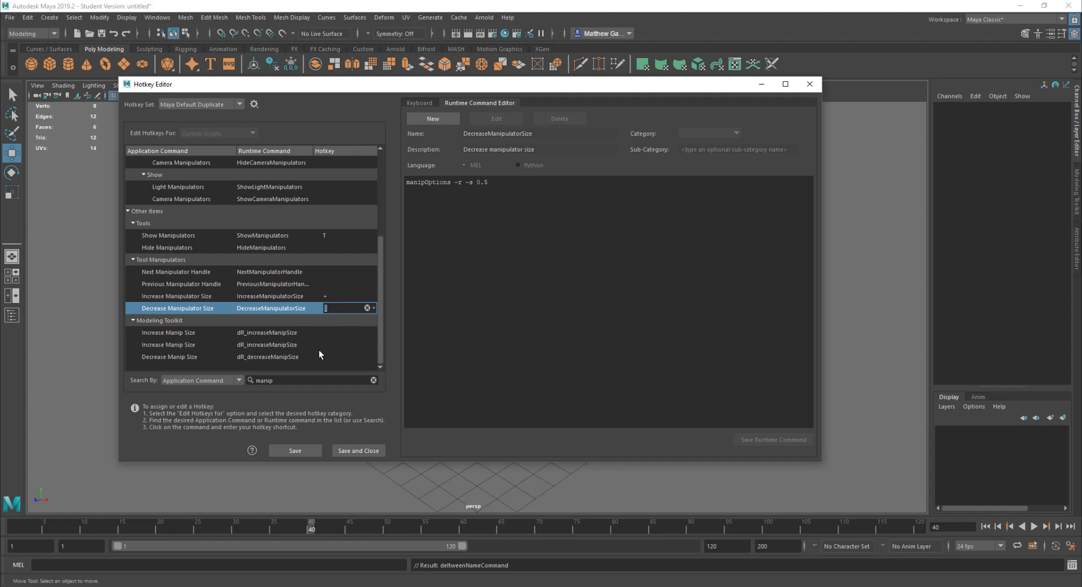
click(300, 453)
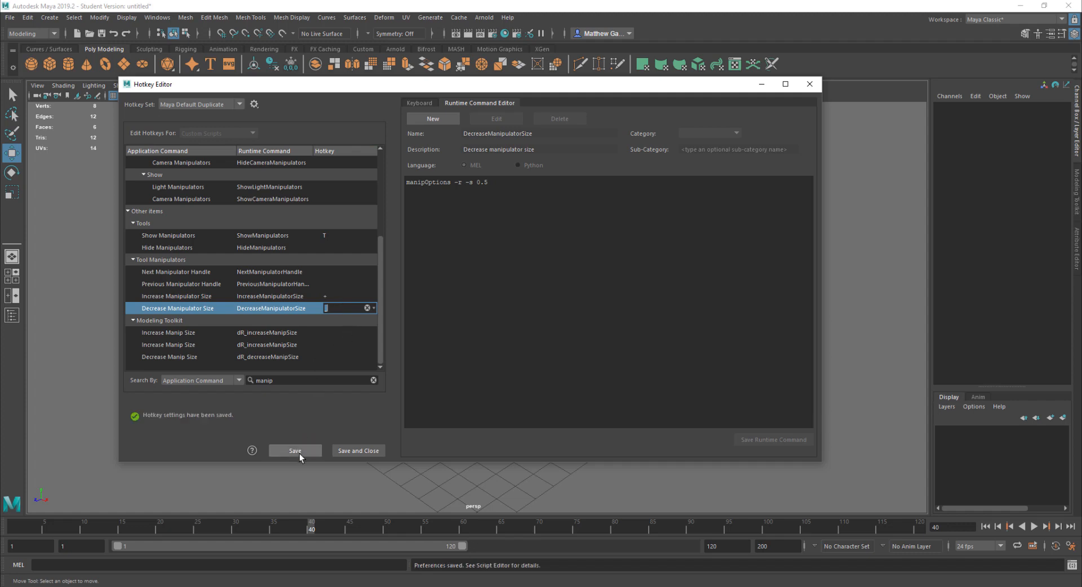
click(810, 84)
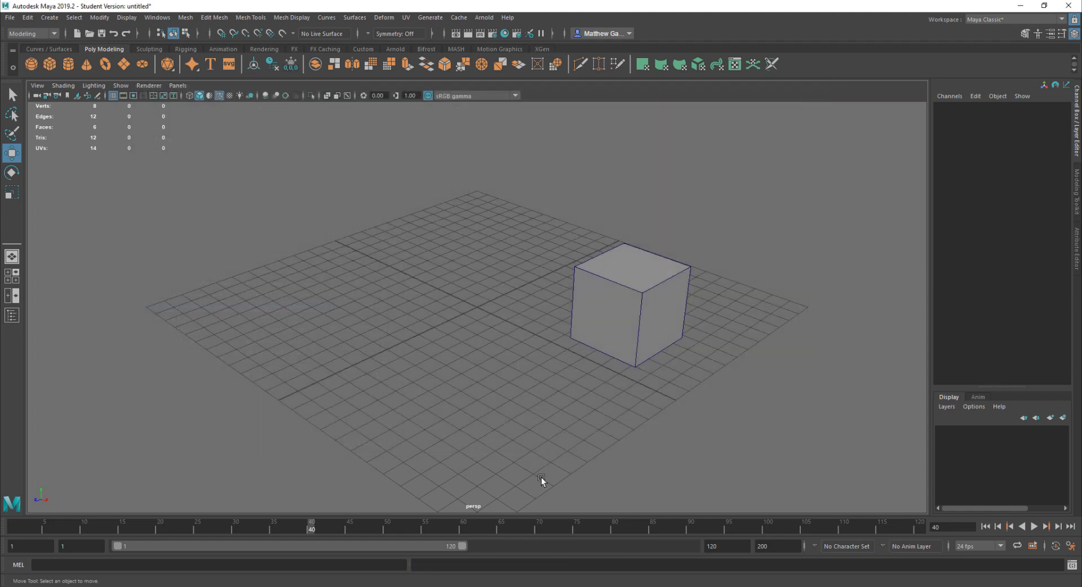
Select the cube, test the = and - hotkeys repeatedly, and scrub the time slider to frame 21
click(629, 283)
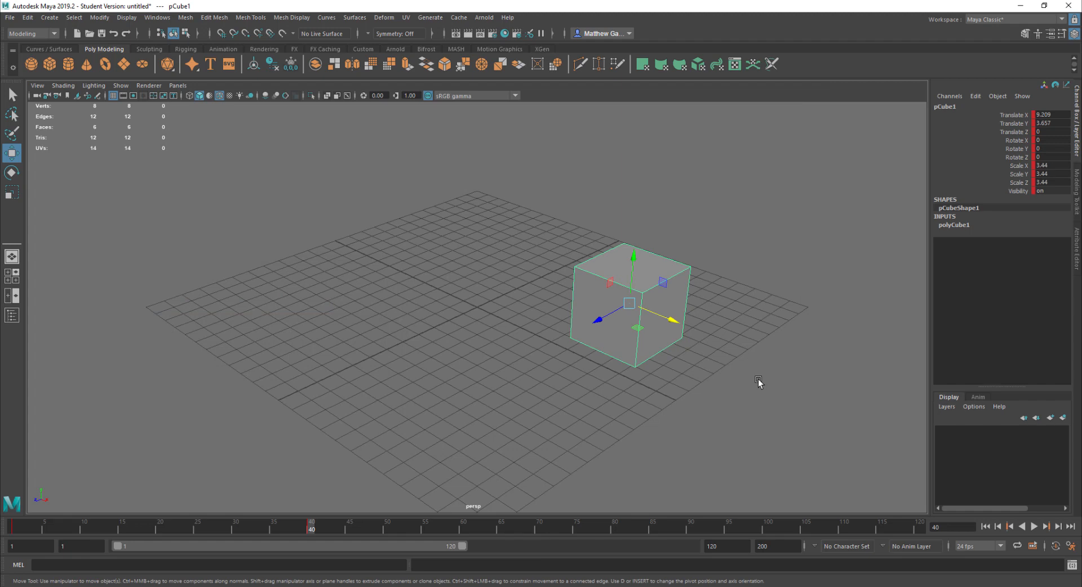
key(equal)
key(equal)
key(equal)
key(minus)
key(minus)
key(minus)
key(minus)
key(equal)
key(equal)
key(equal)
key(equal)
key(minus)
key(minus)
key(minus)
key(plus)
key(plus)
key(plus)
key(minus)
key(minus)
key(minus)
key(plus)
key(plus)
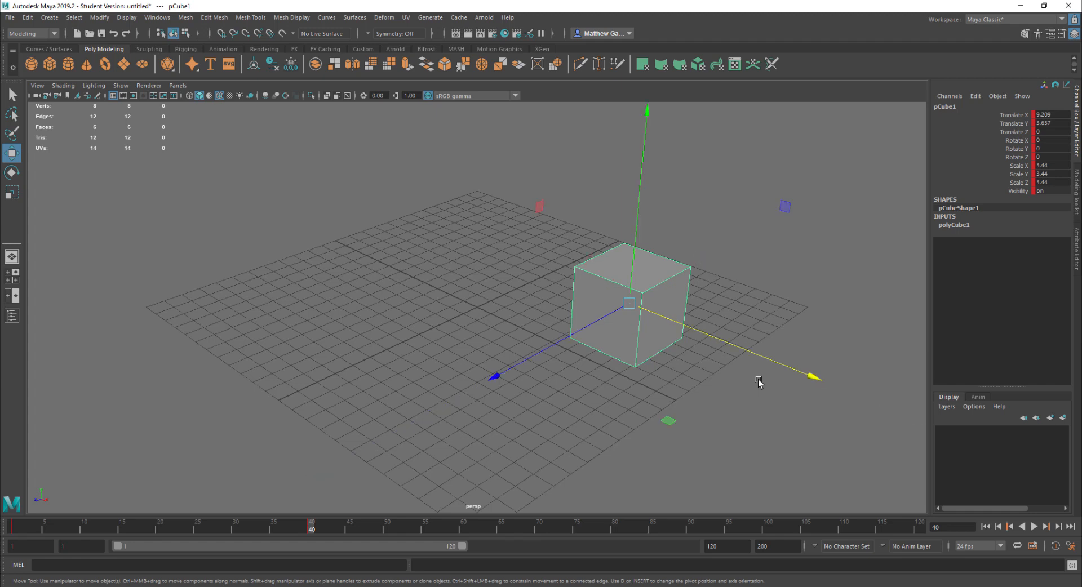
key(minus)
key(plus)
key(minus)
key(minus)
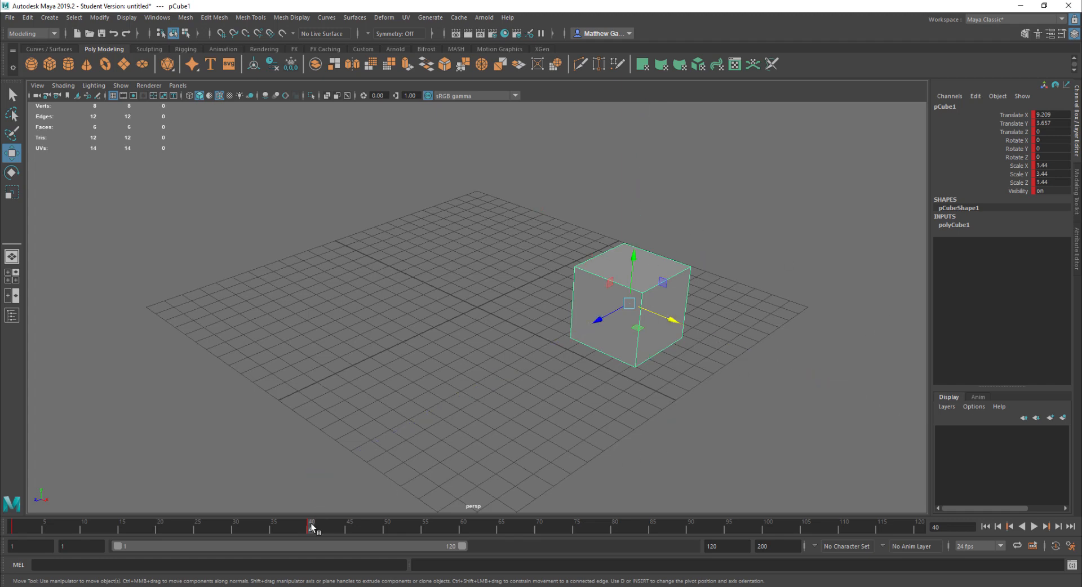
drag(311, 527, 167, 536)
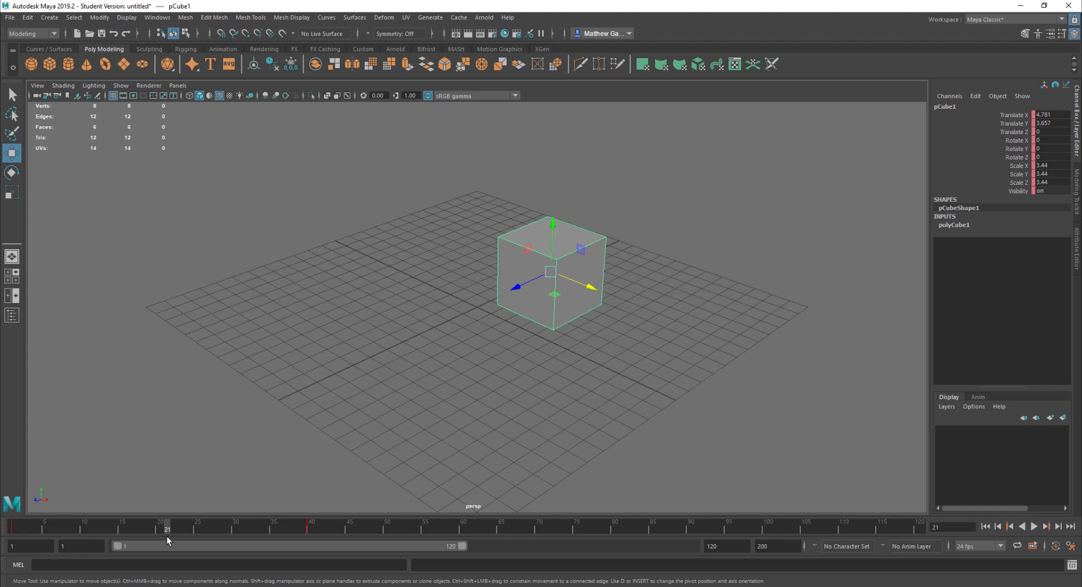